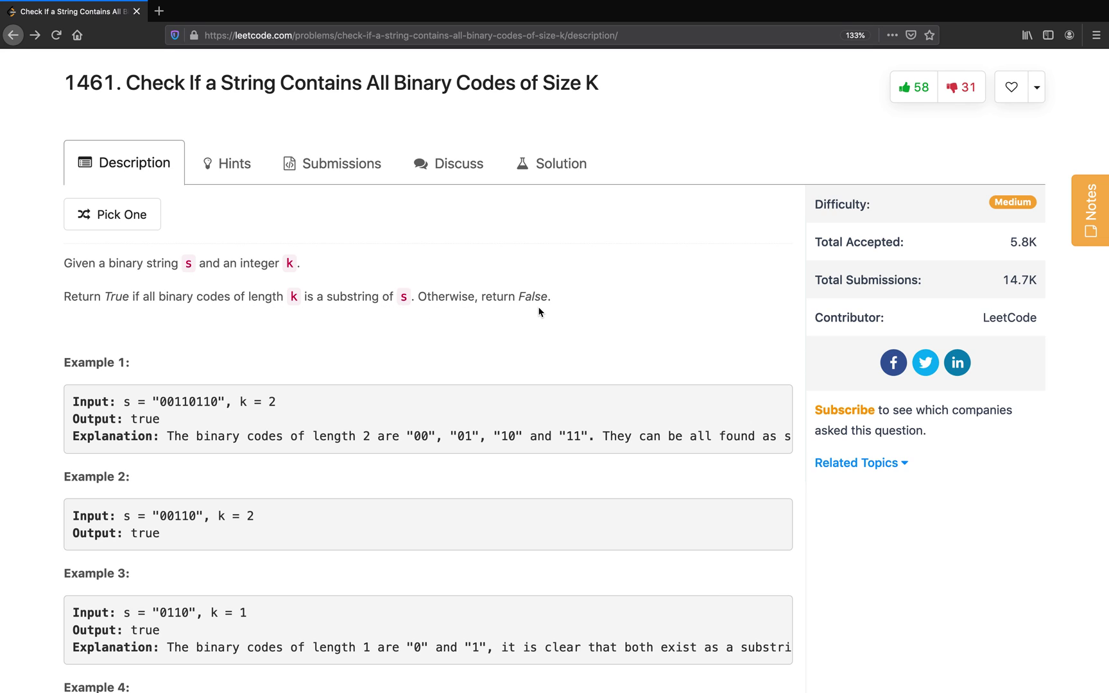
{"action": "scroll", "coordinate": [219, 427], "scroll_direction": "down", "scroll_amount": 1}
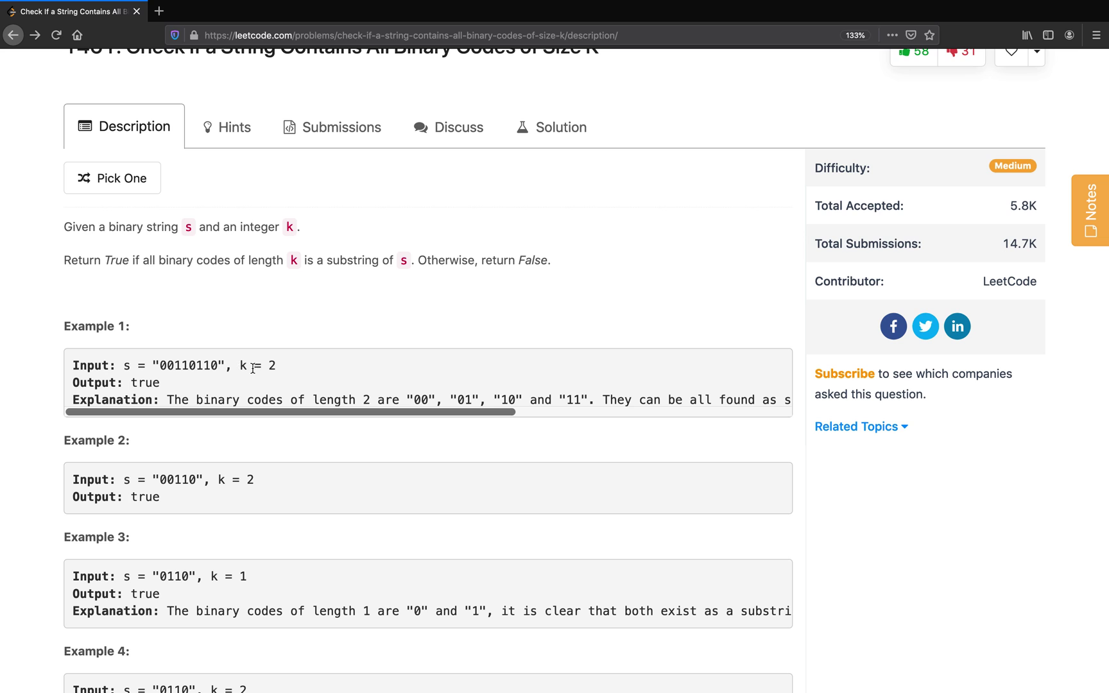
{"action": "scroll", "coordinate": [282, 385], "scroll_direction": "down", "scroll_amount": 10}
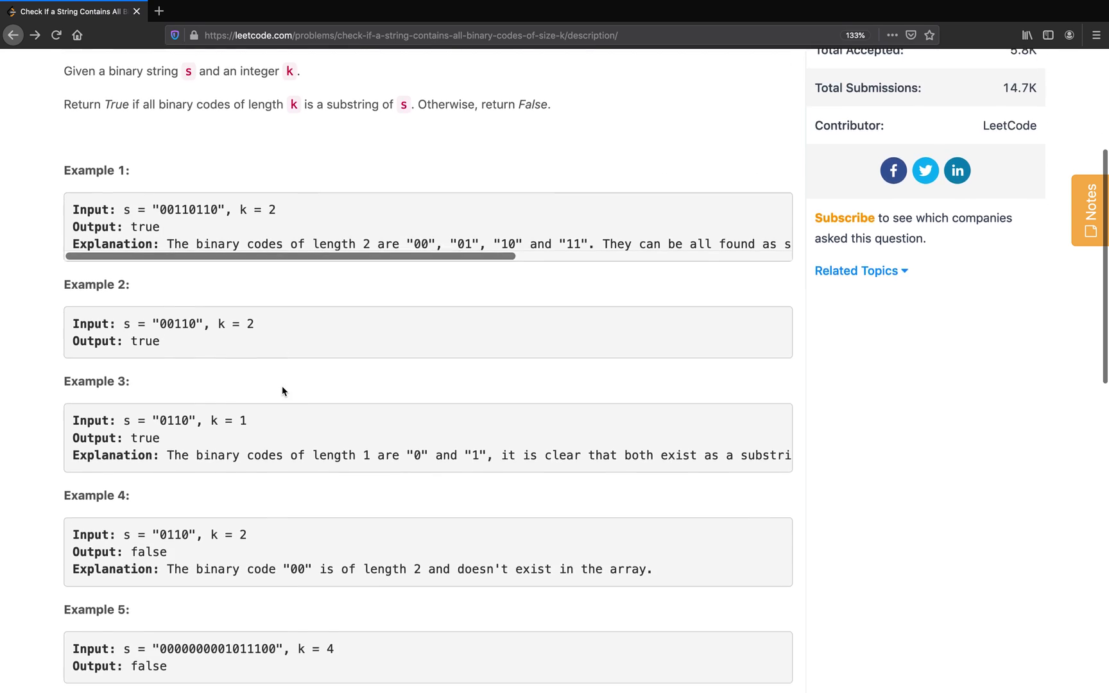
{"action": "scroll", "coordinate": [281, 385], "scroll_direction": "down", "scroll_amount": 5}
Step: Write a /* */ comment in hasAllCodes with k = 2, then 00, 01, 10, 11 on separate lines
{"action": "left_click", "coordinate": [257, 487]}
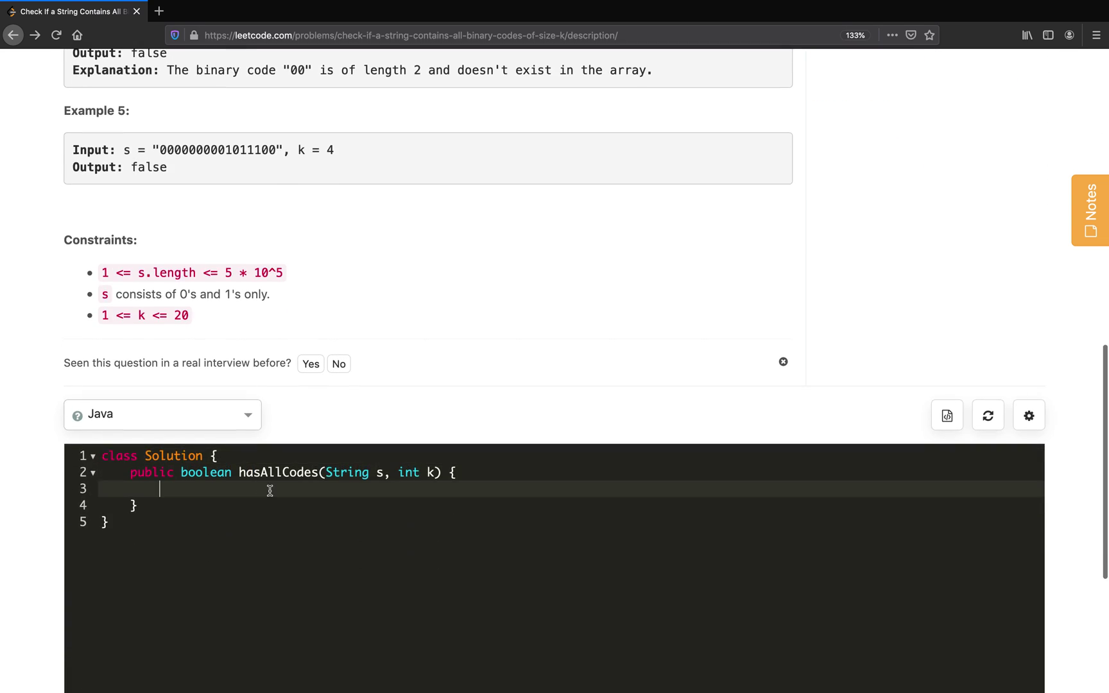
{"action": "type", "text": "/"}
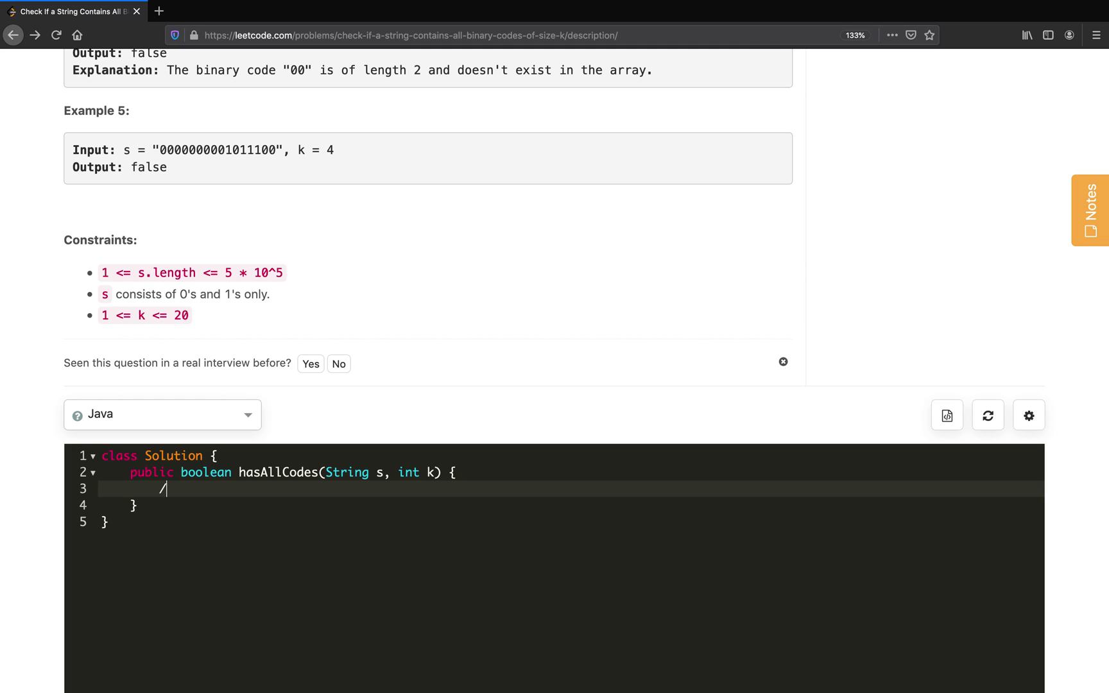
{"action": "type", "text": "**/"}
{"action": "key", "text": "Return"}
{"action": "key", "text": "Up"}
{"action": "key", "text": "End"}
{"action": "key", "text": "Return"}
{"action": "type", "text": "k = "}
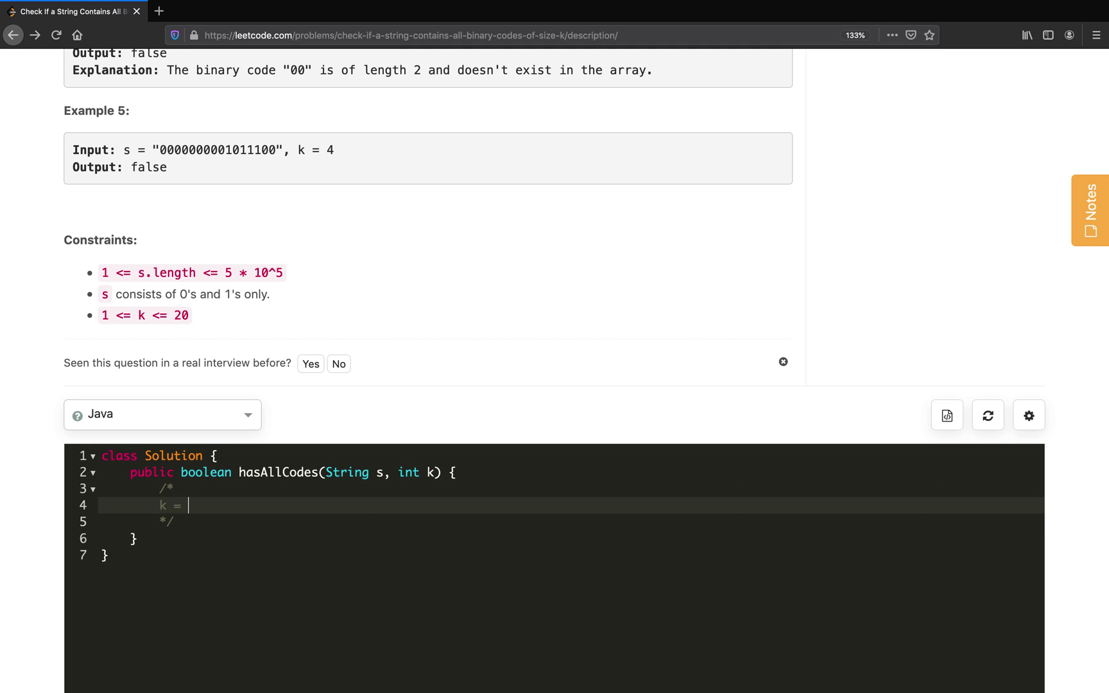
{"action": "type", "text": "2"}
{"action": "key", "text": "Home"}
{"action": "key", "text": "Tab"}
{"action": "key", "text": "End"}
{"action": "key", "text": "Return"}
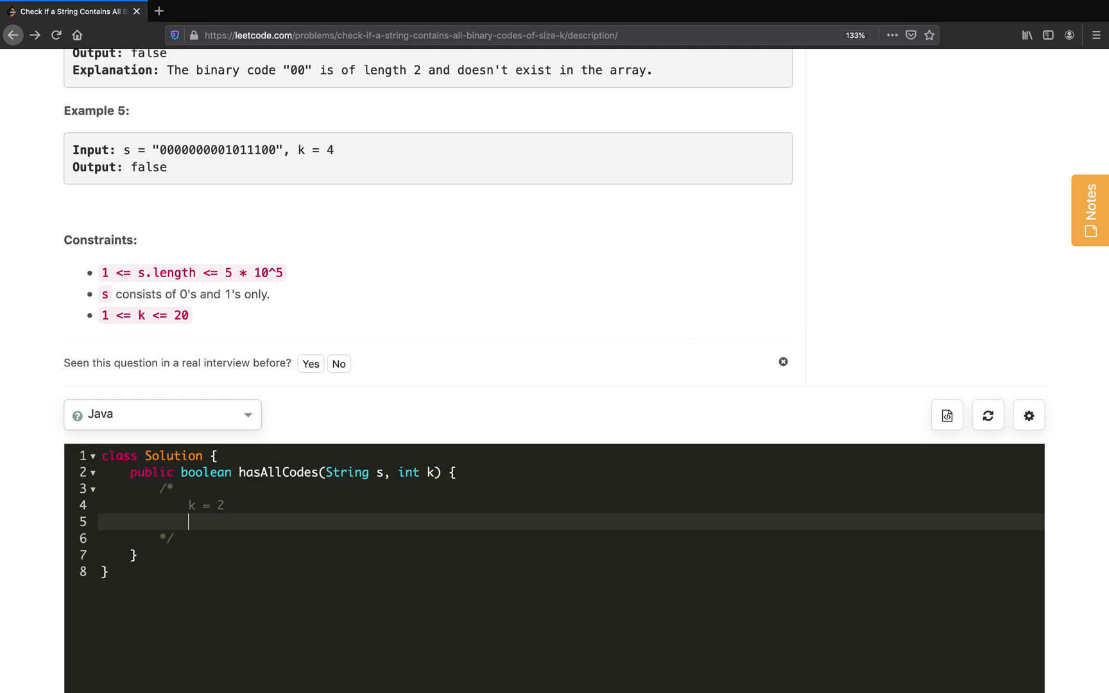
{"action": "type", "text": "00"}
{"action": "key", "text": "Return"}
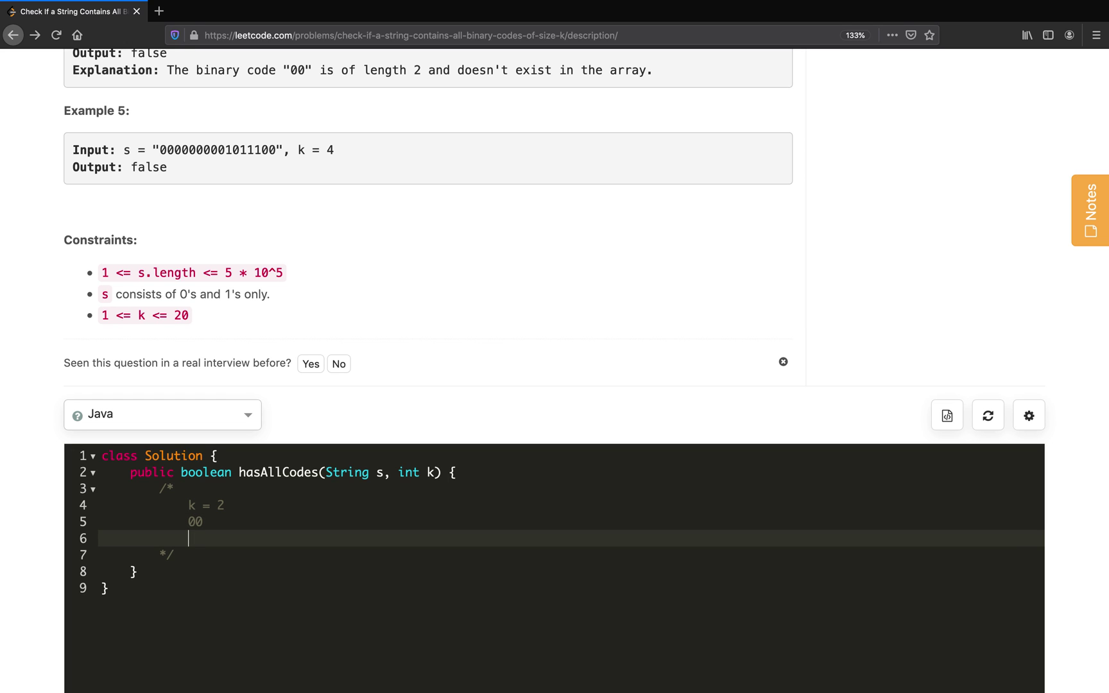
{"action": "type", "text": "01"}
{"action": "key", "text": "Return"}
{"action": "type", "text": "10"}
{"action": "key", "text": "Return"}
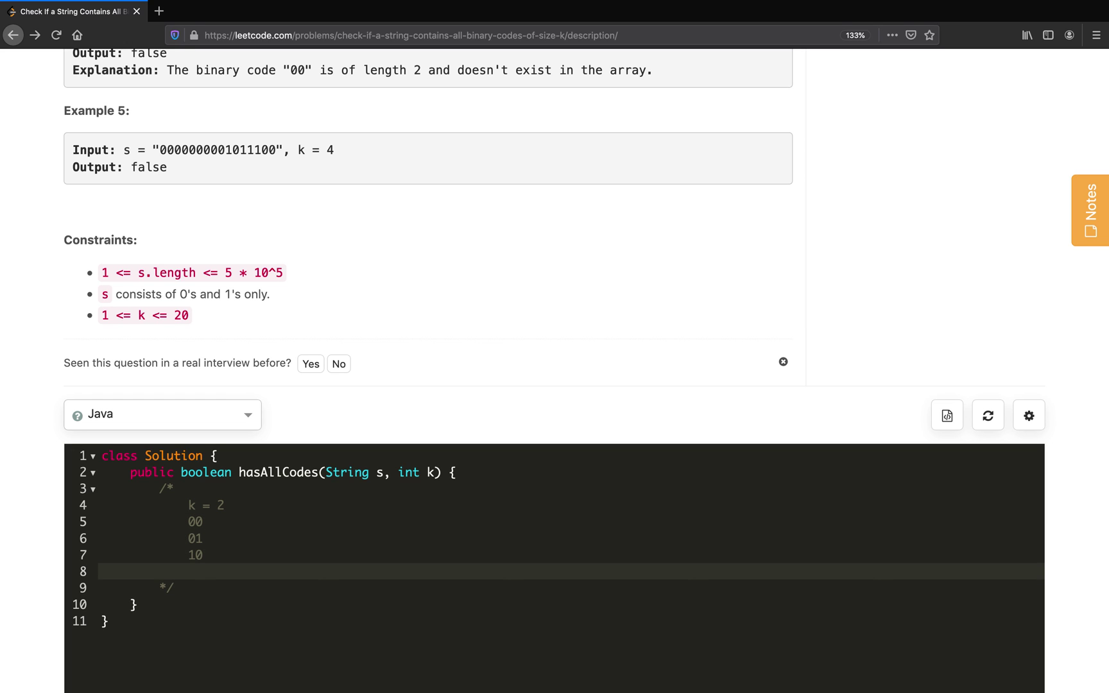
{"action": "type", "text": "11"}
{"action": "scroll", "coordinate": [346, 364], "scroll_direction": "up", "scroll_amount": 8}
{"action": "scroll", "coordinate": [184, 190], "scroll_direction": "up", "scroll_amount": 2}
Step: Copy Example 1's string 00110110 and paste it into the comment after a blank line
{"action": "double_click", "coordinate": [188, 181]}
{"action": "key", "text": "ctrl+c"}
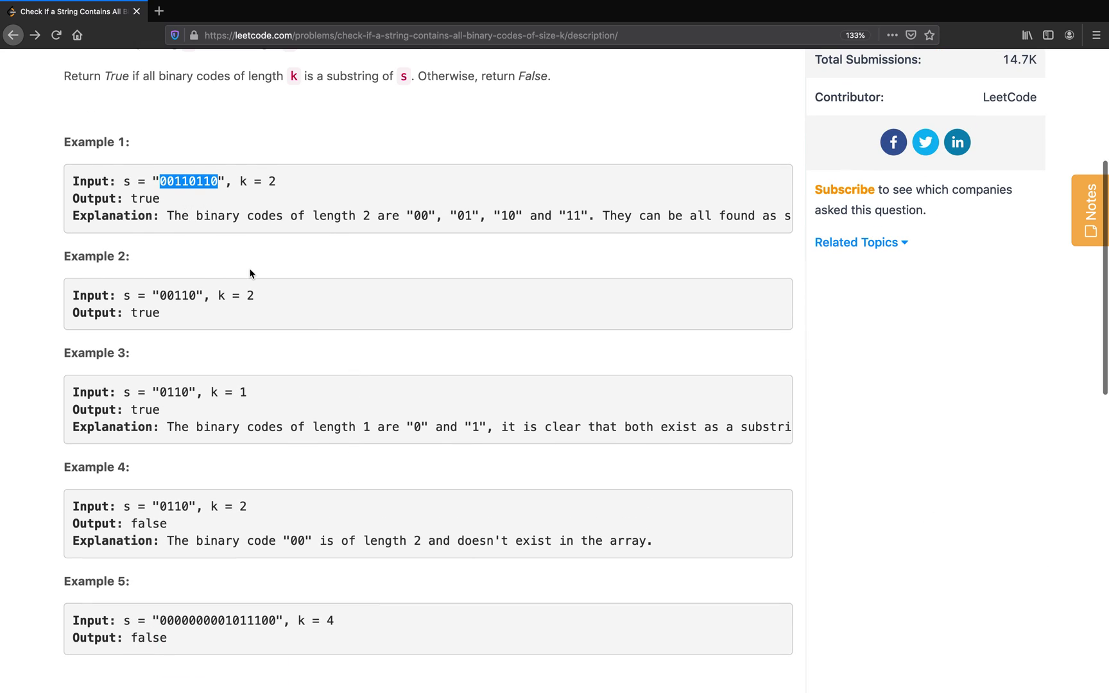
{"action": "scroll", "coordinate": [252, 364], "scroll_direction": "down", "scroll_amount": 10}
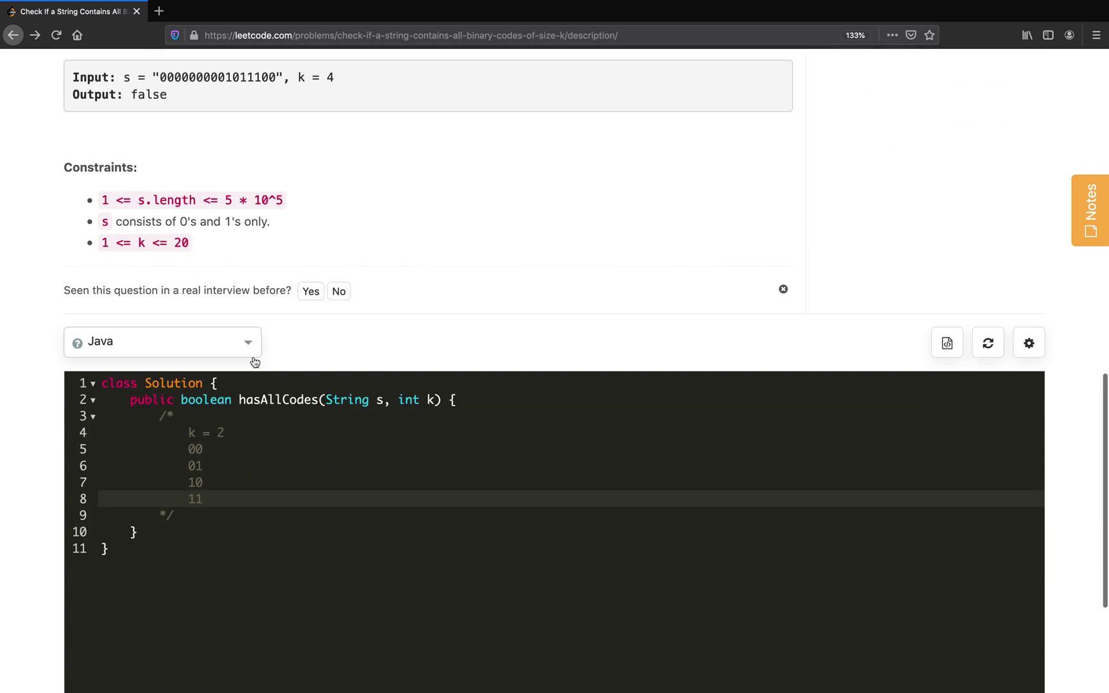
{"action": "left_click", "coordinate": [257, 499]}
{"action": "key", "text": "Return"}
{"action": "key", "text": "Return"}
{"action": "key", "text": "ctrl+v"}
{"action": "key", "text": "Home"}
{"action": "type", "text": "s ="}
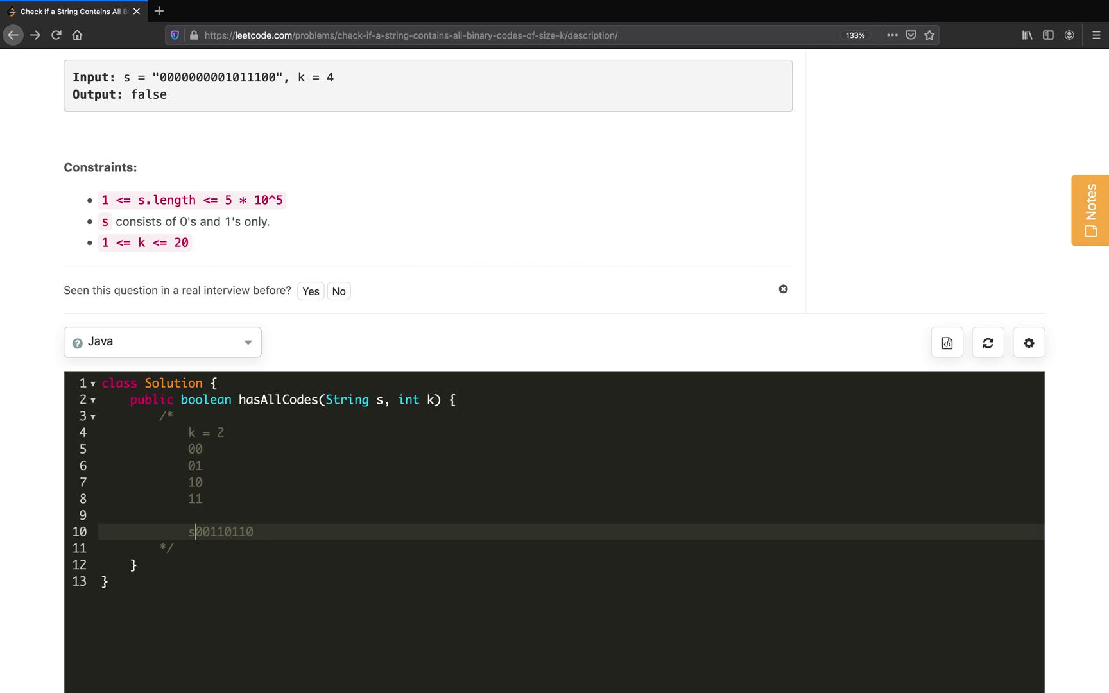
Step: Step through 00110110 in the comment, marking the substring 10, and finish at the line's end
{"action": "key", "text": "Right"}
{"action": "key", "text": "Right"}
{"action": "key", "text": "Right"}
{"action": "key", "text": "Right"}
{"action": "key", "text": "Right"}
{"action": "key", "text": "Left"}
{"action": "key", "text": "Left"}
{"action": "key", "text": "Left"}
{"action": "key", "text": "shift+Right"}
{"action": "key", "text": "shift+Right"}
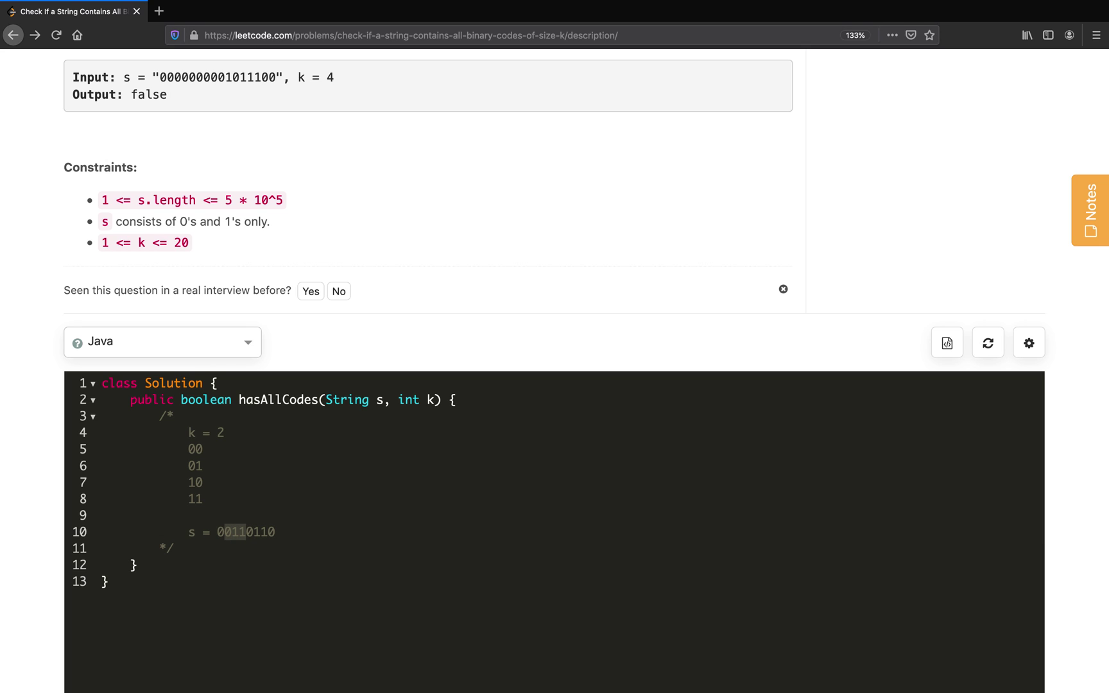
{"action": "key", "text": "Right"}
{"action": "key", "text": "Right"}
{"action": "key", "text": "Left"}
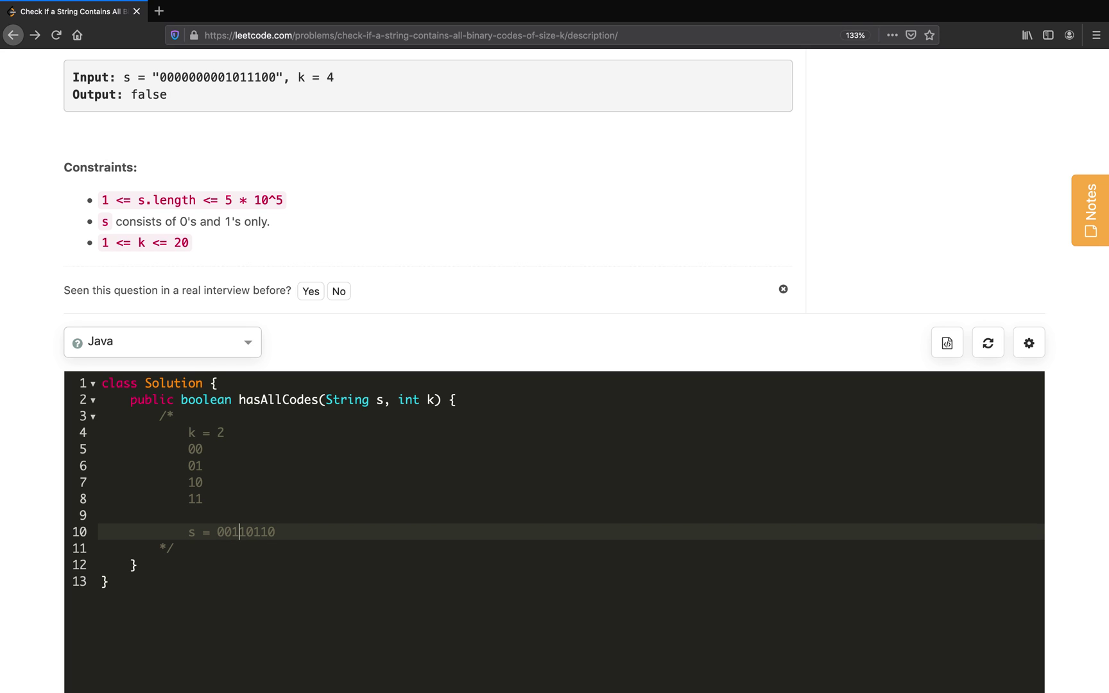
{"action": "key", "text": "shift+Right"}
{"action": "key", "text": "shift+Right"}
{"action": "key", "text": "End"}
{"action": "type", "text": "=> Tr"}
{"action": "type", "text": "ue"}
{"action": "scroll", "coordinate": [346, 486], "scroll_direction": "up", "scroll_amount": 10}
{"action": "scroll", "coordinate": [259, 433], "scroll_direction": "up", "scroll_amount": 4}
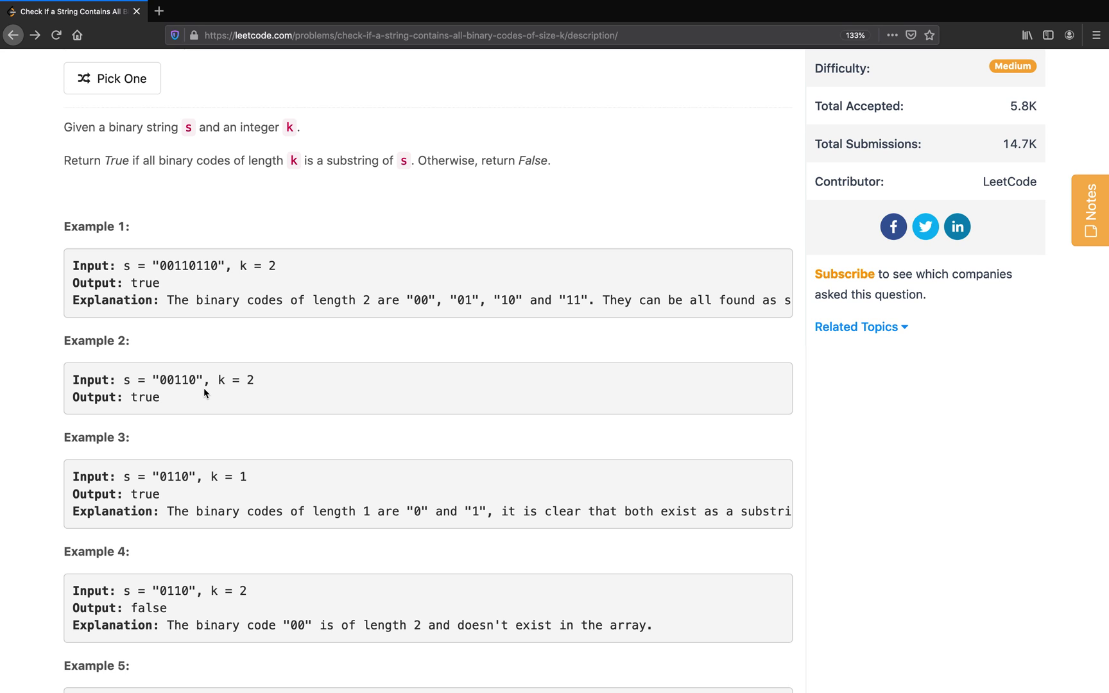
{"action": "scroll", "coordinate": [204, 388], "scroll_direction": "down", "scroll_amount": 2}
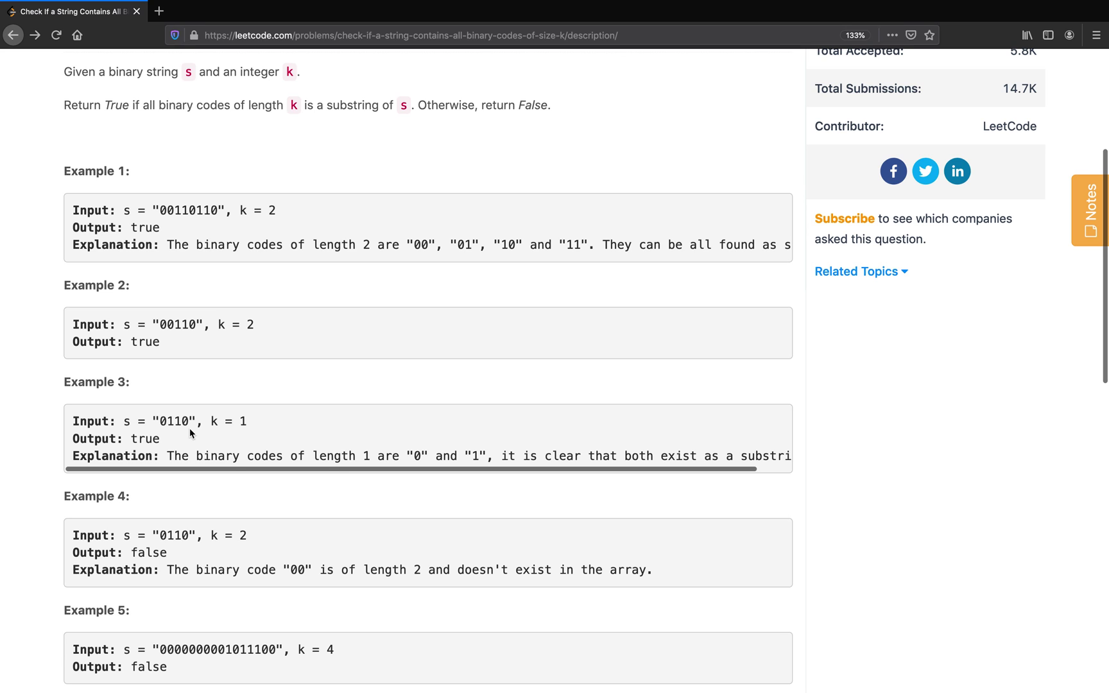
{"action": "scroll", "coordinate": [190, 429], "scroll_direction": "down", "scroll_amount": 1}
{"action": "scroll", "coordinate": [190, 428], "scroll_direction": "down", "scroll_amount": 2}
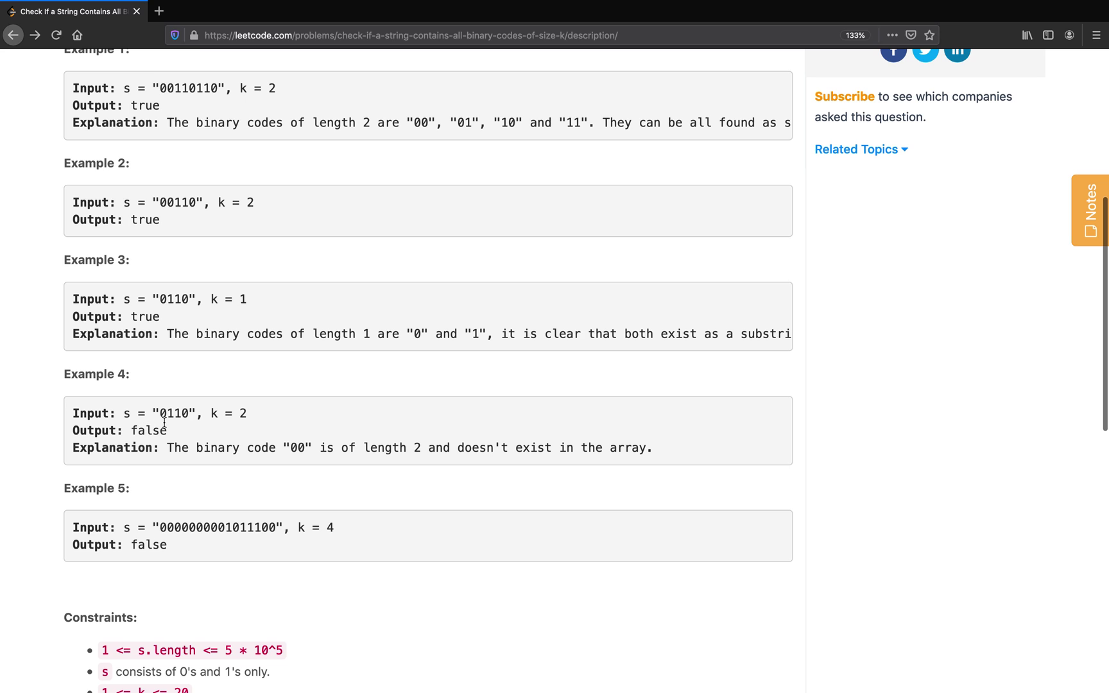
{"action": "scroll", "coordinate": [229, 428], "scroll_direction": "down", "scroll_amount": 1}
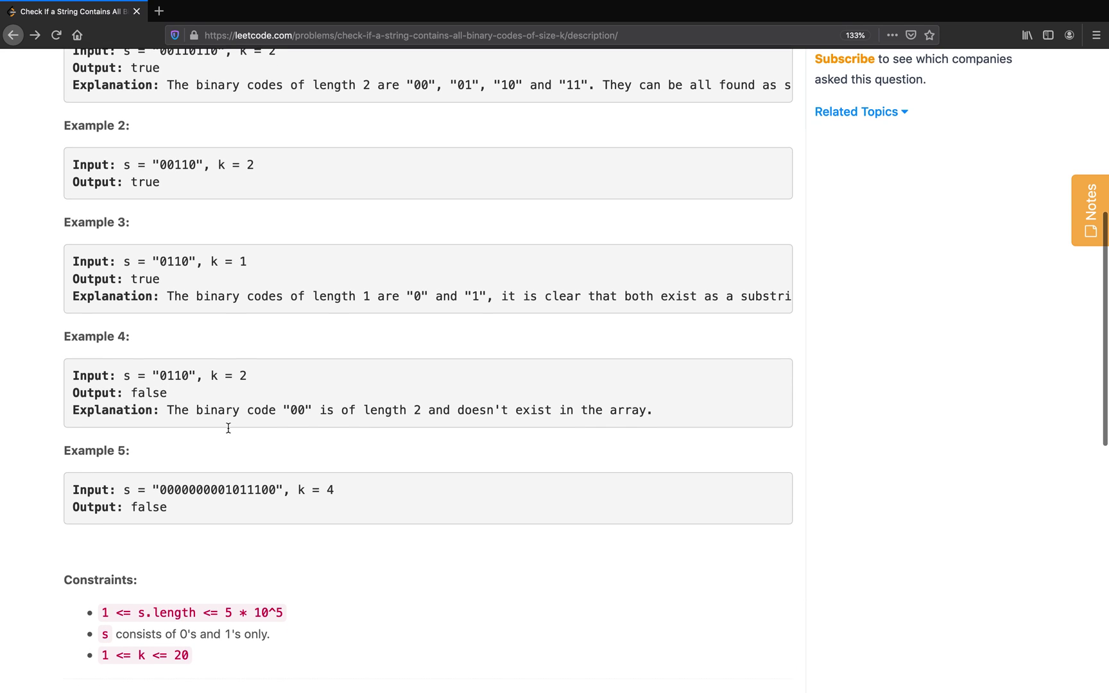
{"action": "scroll", "coordinate": [228, 426], "scroll_direction": "down", "scroll_amount": 2}
{"action": "scroll", "coordinate": [231, 432], "scroll_direction": "down", "scroll_amount": 1}
{"action": "scroll", "coordinate": [230, 432], "scroll_direction": "down", "scroll_amount": 2}
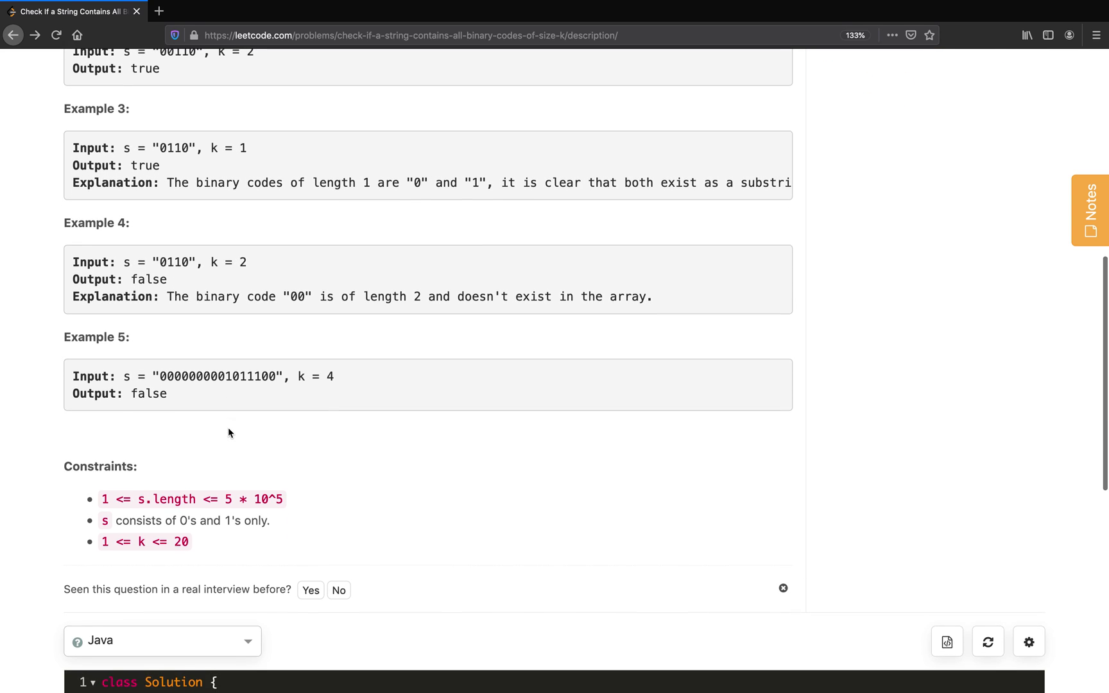
{"action": "scroll", "coordinate": [230, 433], "scroll_direction": "down", "scroll_amount": 3}
{"action": "scroll", "coordinate": [268, 424], "scroll_direction": "down", "scroll_amount": 1}
{"action": "scroll", "coordinate": [290, 596], "scroll_direction": "down", "scroll_amount": 2}
{"action": "scroll", "coordinate": [291, 596], "scroll_direction": "down", "scroll_amount": 1}
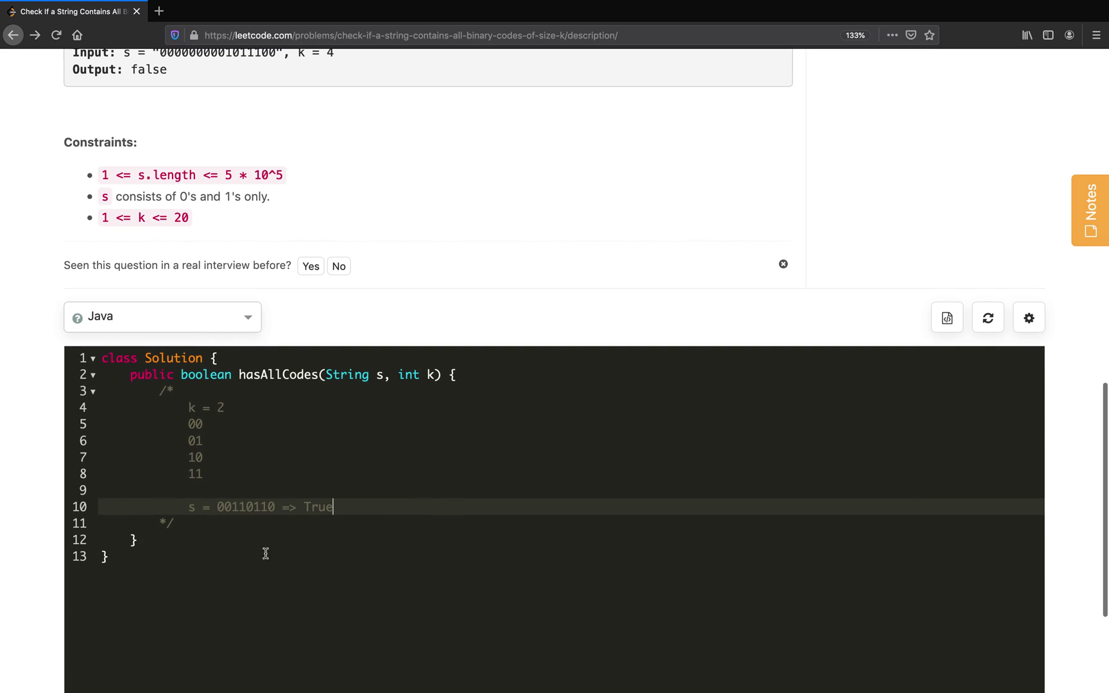
Step: Add blank lines below the comment's */ line and reselect the example string 00110110
{"action": "left_click", "coordinate": [205, 528]}
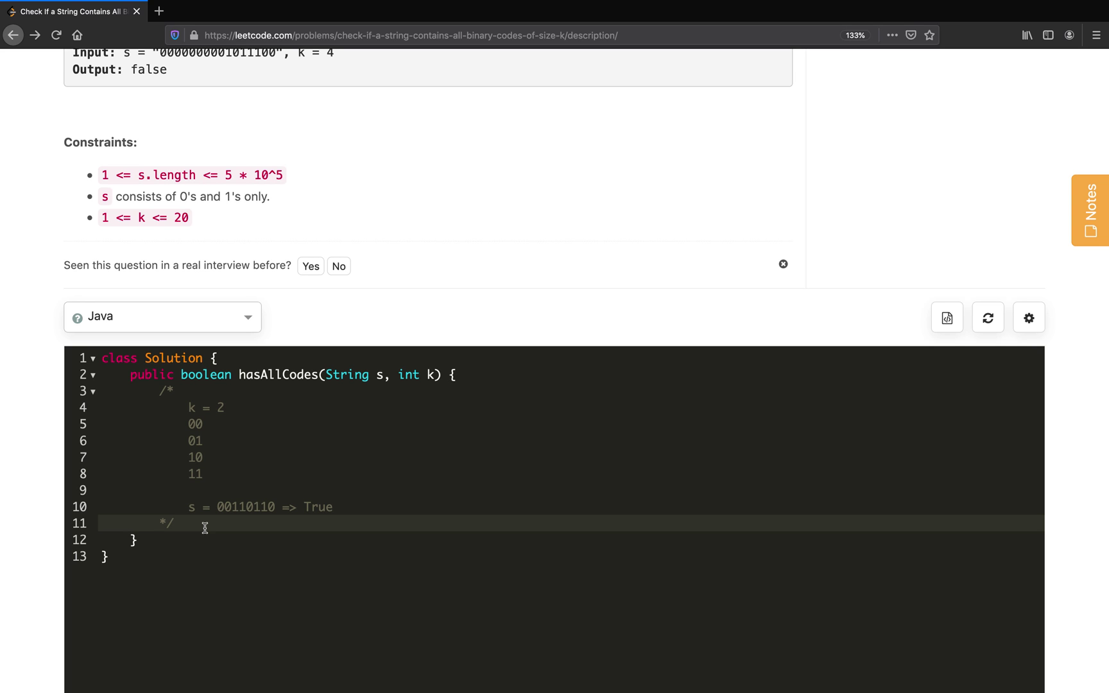
{"action": "key", "text": "Return"}
{"action": "key", "text": "Return"}
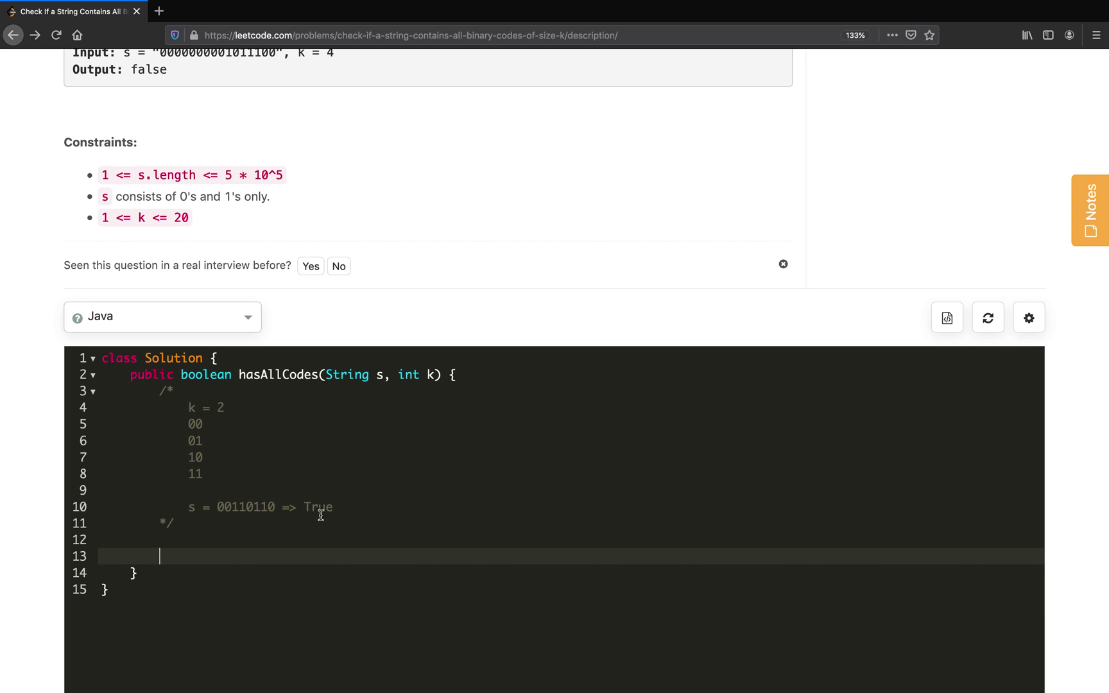
{"action": "double_click", "coordinate": [262, 507]}
Step: Add comment lines 's = 00110110' and 'i = 2' under the example
{"action": "key", "text": "Right"}
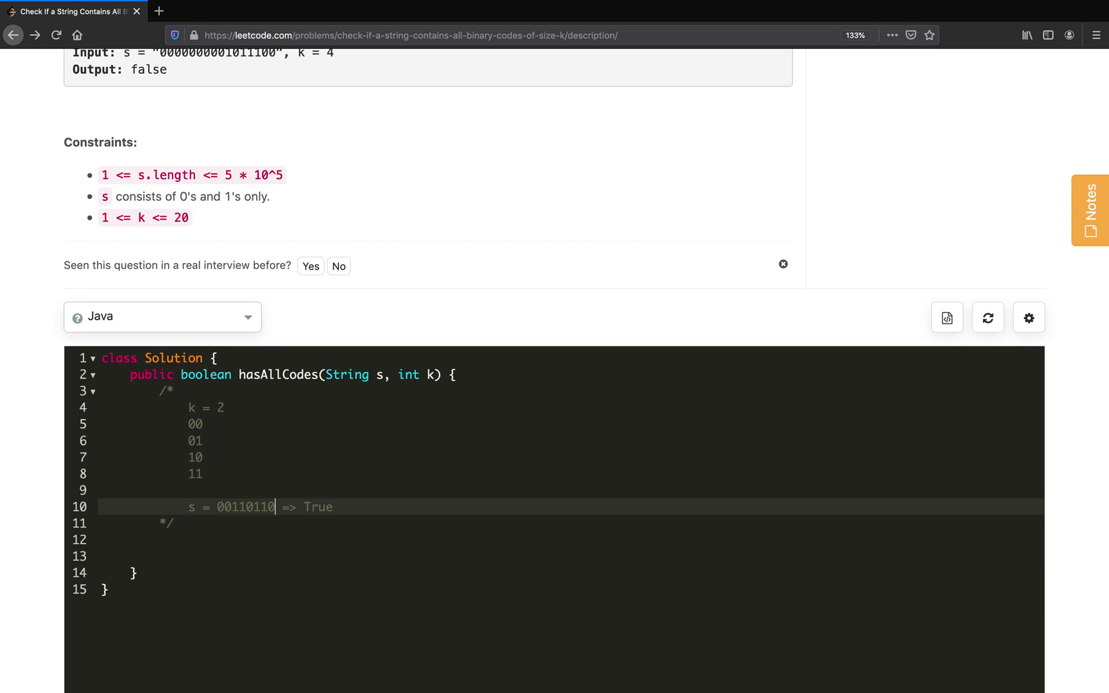
{"action": "key", "text": "Return"}
{"action": "key", "text": "Return"}
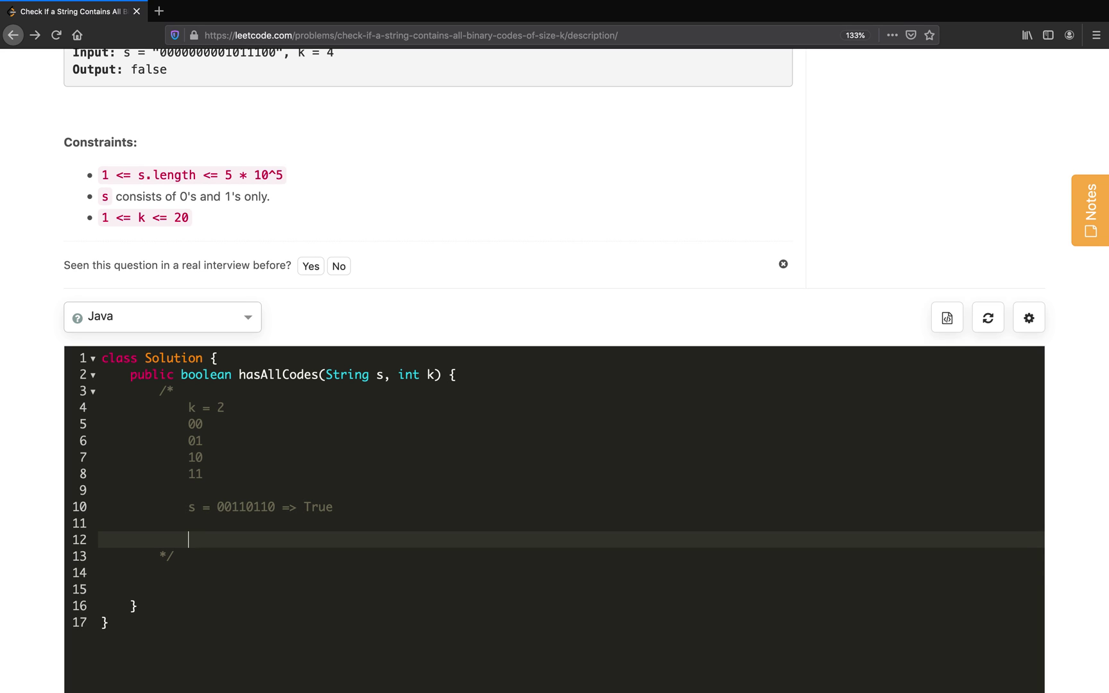
{"action": "type", "text": "00110110"}
{"action": "key", "text": "Return"}
{"action": "type", "text": "i"}
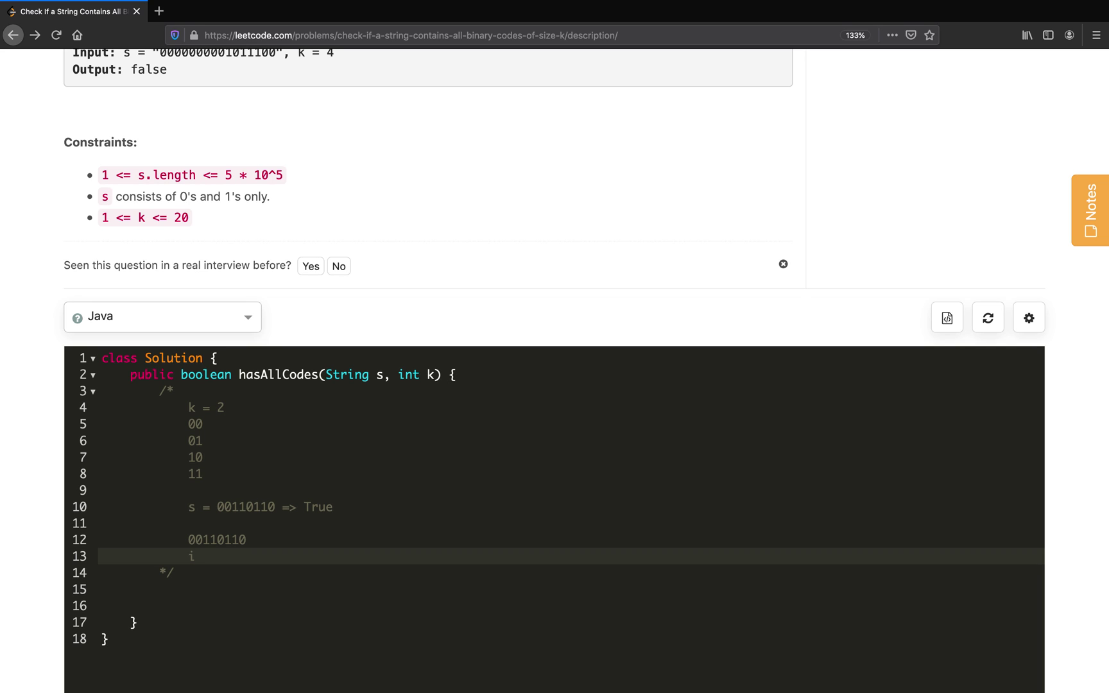
{"action": "type", "text": "= 2"}
{"action": "key", "text": "Left"}
{"action": "key", "text": "Left"}
{"action": "key", "text": "Up"}
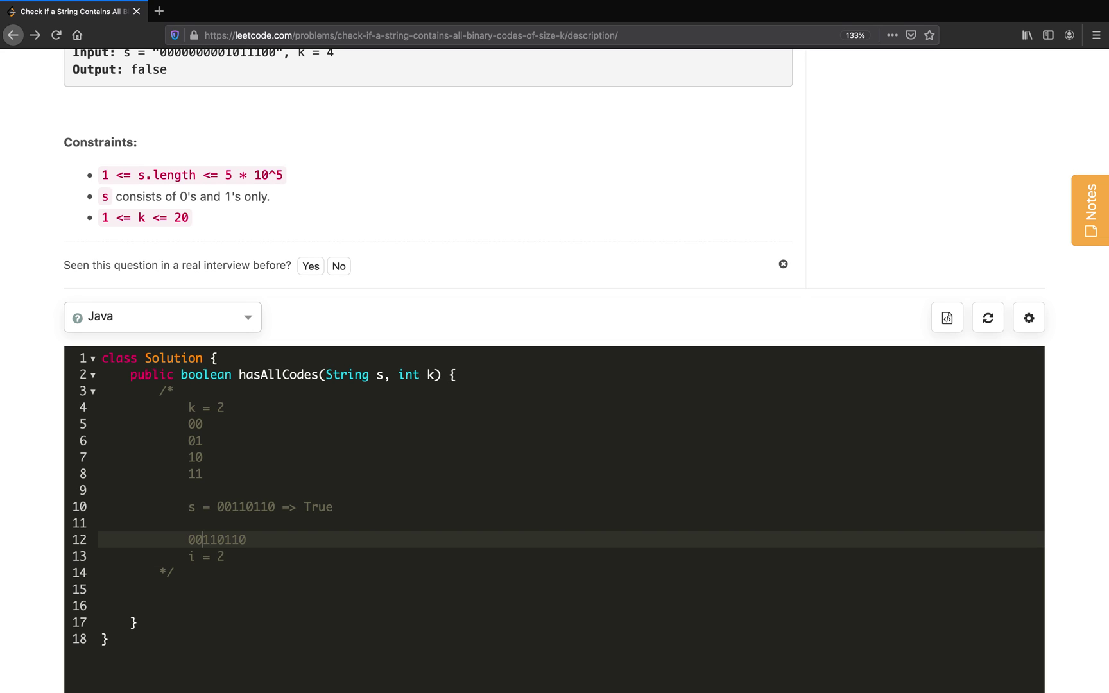
{"action": "key", "text": "Home"}
{"action": "type", "text": "s ="}
{"action": "key", "text": "Down"}
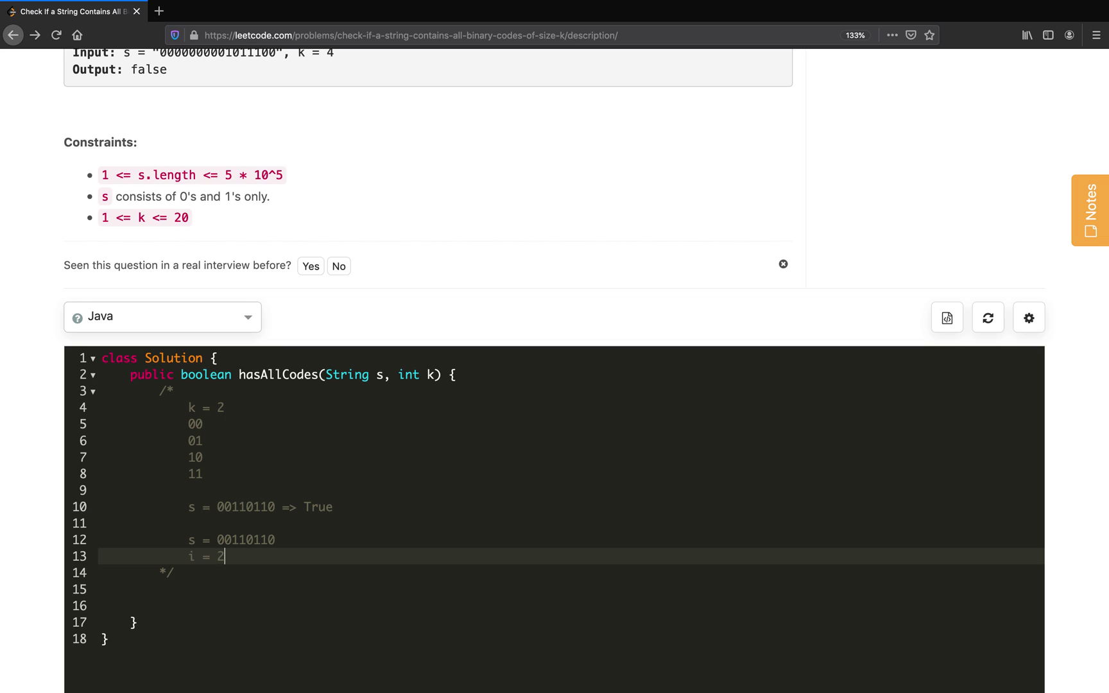
{"action": "type", "text": ","}
Step: Finish the i = 2 trace: 00, 01, 11, 10, 11, 10 -> 00, 01, 11, 10 -> 4 = 2 ^ k
{"action": "key", "text": "Up"}
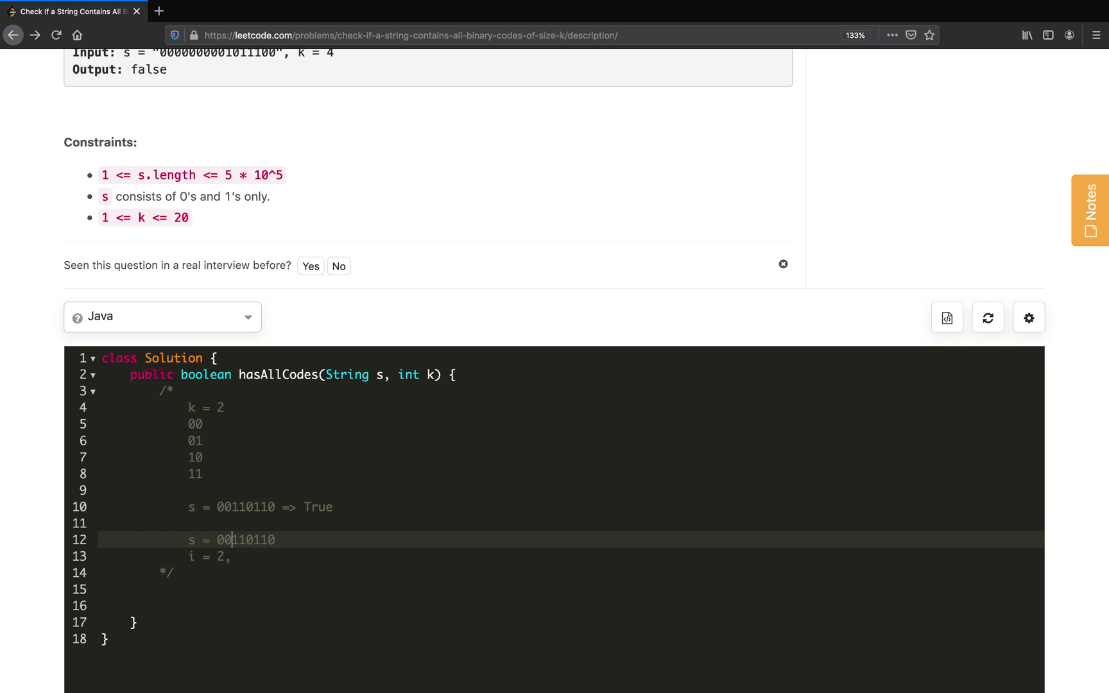
{"action": "key", "text": "Down"}
{"action": "key", "text": "Down"}
{"action": "key", "text": "Up"}
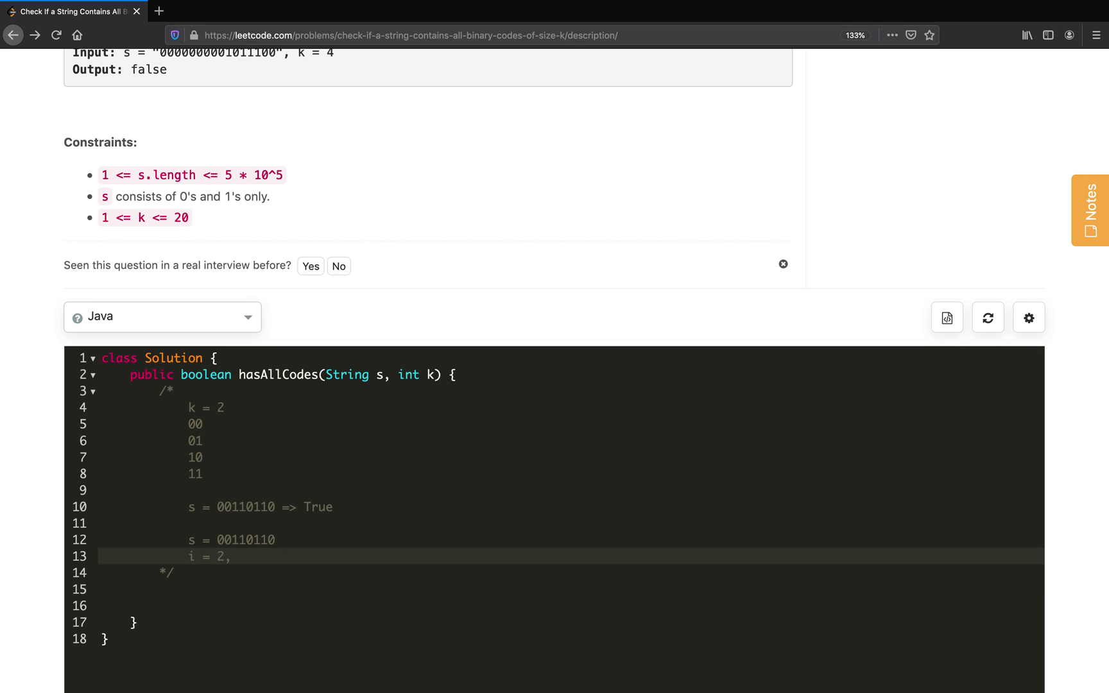
{"action": "type", "text": "-- 00, "}
{"action": "type", "text": "01, "}
{"action": "type", "text": "11, "}
{"action": "type", "text": "10,"}
{"action": "type", "text": " 11, "}
{"action": "type", "text": "10"}
{"action": "left_click_drag", "start_coordinate": [260, 556], "coordinate": [417, 556]}
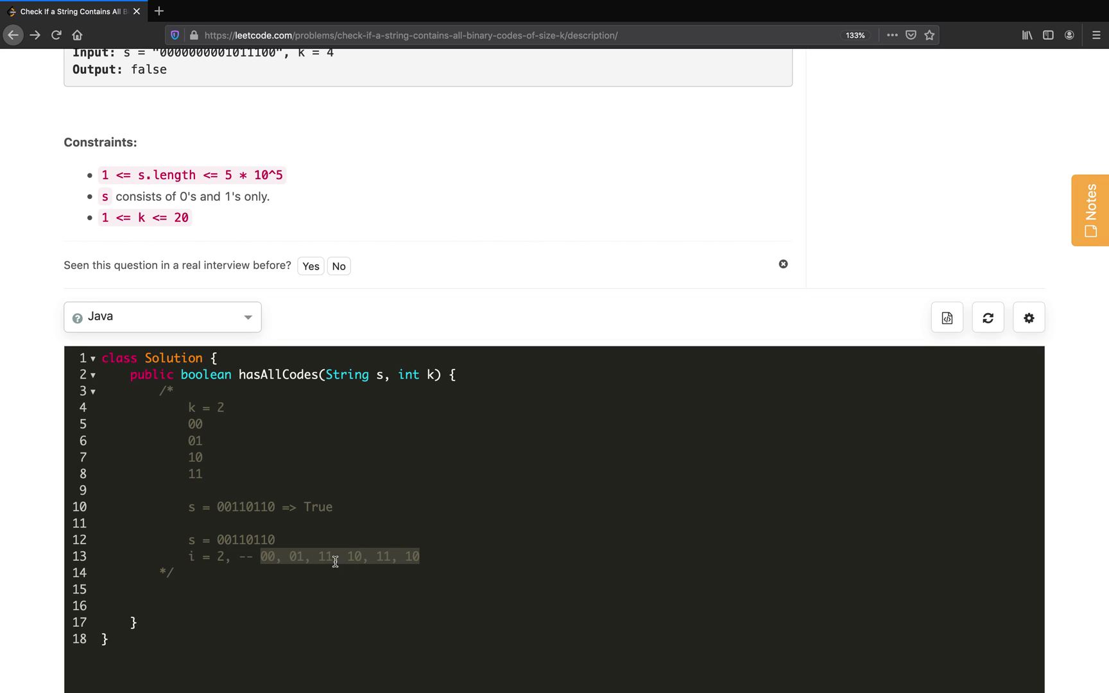
{"action": "left_click", "coordinate": [437, 557]}
{"action": "type", "text": "-"}
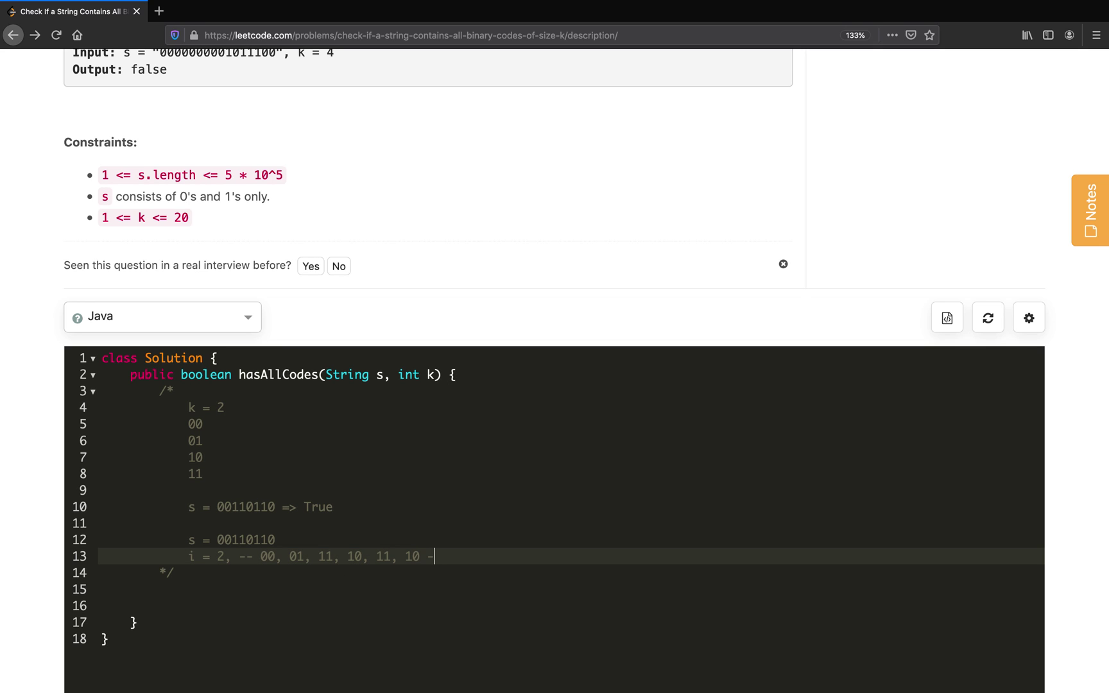
{"action": "type", "text": "> "}
{"action": "type", "text": "00, 01"}
{"action": "type", "text": ", 11"}
{"action": "type", "text": ", 10 -"}
{"action": "type", "text": ">"}
{"action": "type", "text": " 4 = 2"}
{"action": "type", "text": " ^ "}
{"action": "type", "text": "k"}
{"action": "key", "text": "Down"}
{"action": "key", "text": "Return"}
{"action": "key", "text": "Return"}
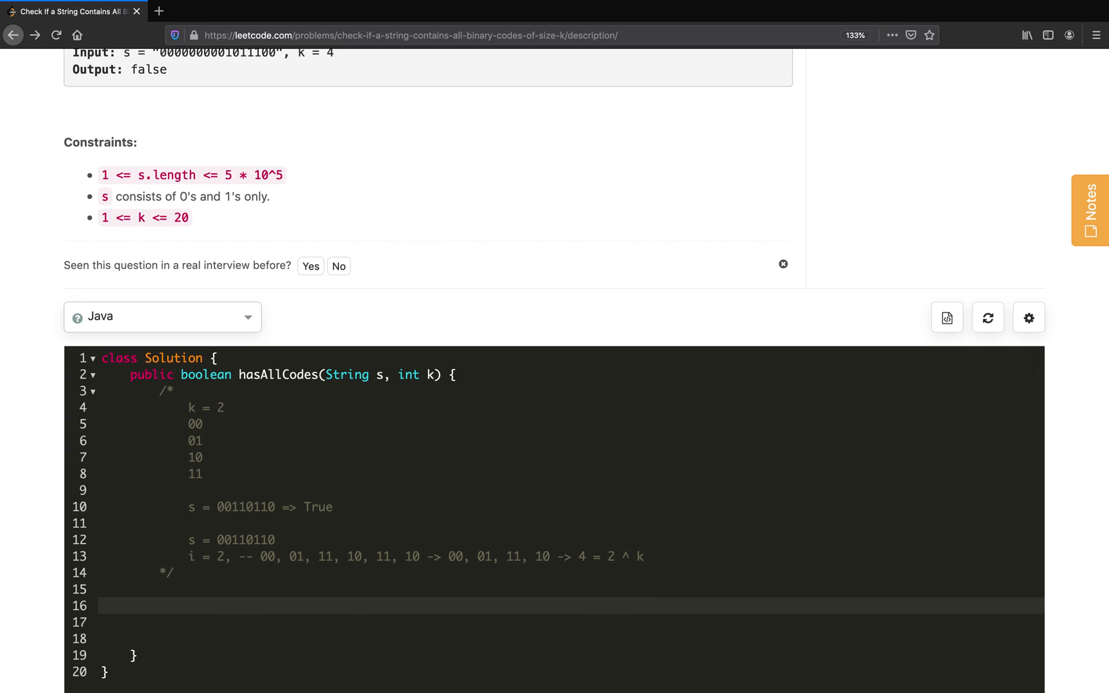
{"action": "type", "text": "for("}
{"action": "type", "text": "int"}
Step: Replace the started for loop with Set<String> set = new HashSet();
{"action": "key", "text": "shift+Home"}
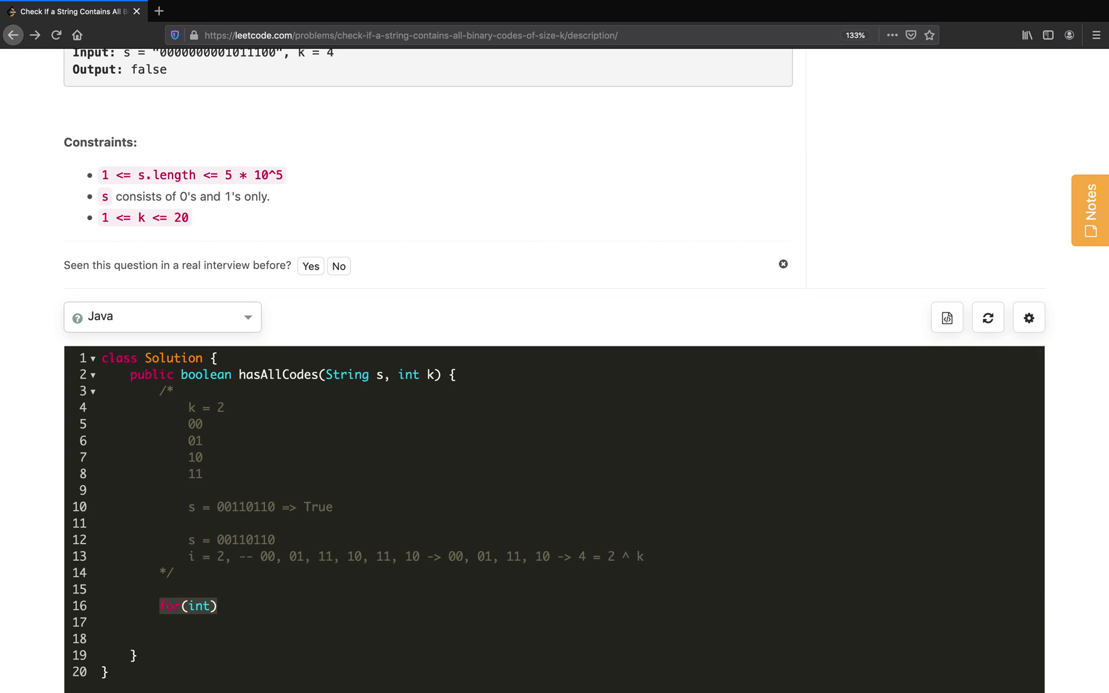
{"action": "type", "text": "Set<"}
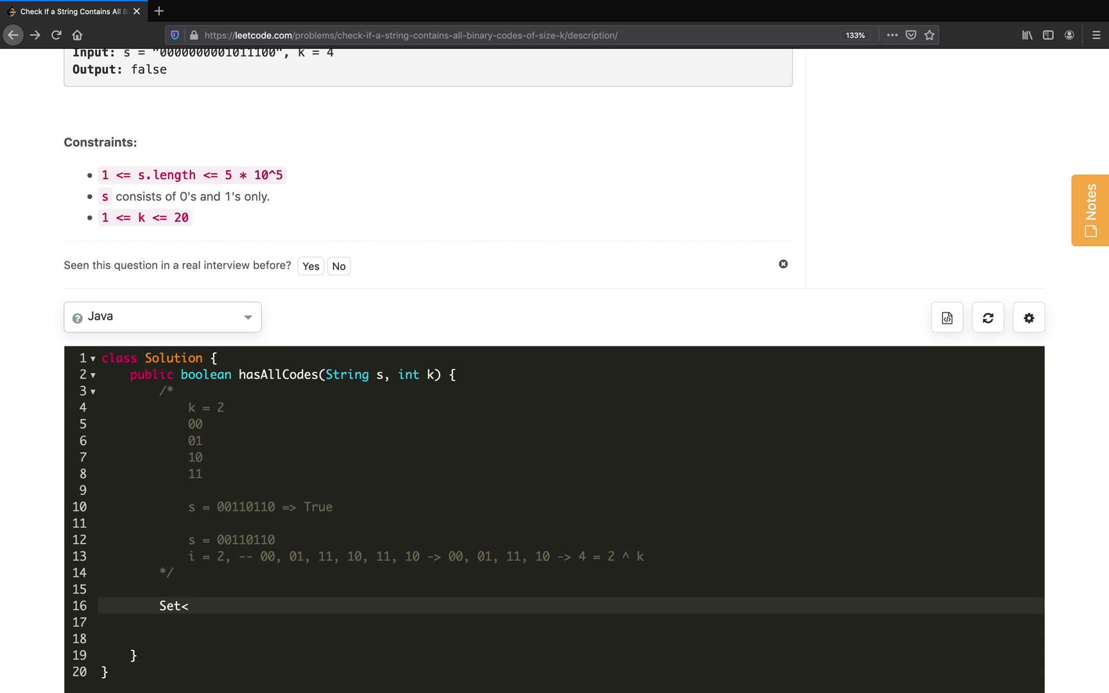
{"action": "type", "text": "String> "}
{"action": "type", "text": "set = new "}
{"action": "type", "text": "HashSet();"}
{"action": "scroll", "coordinate": [546, 486], "scroll_direction": "down", "scroll_amount": 5}
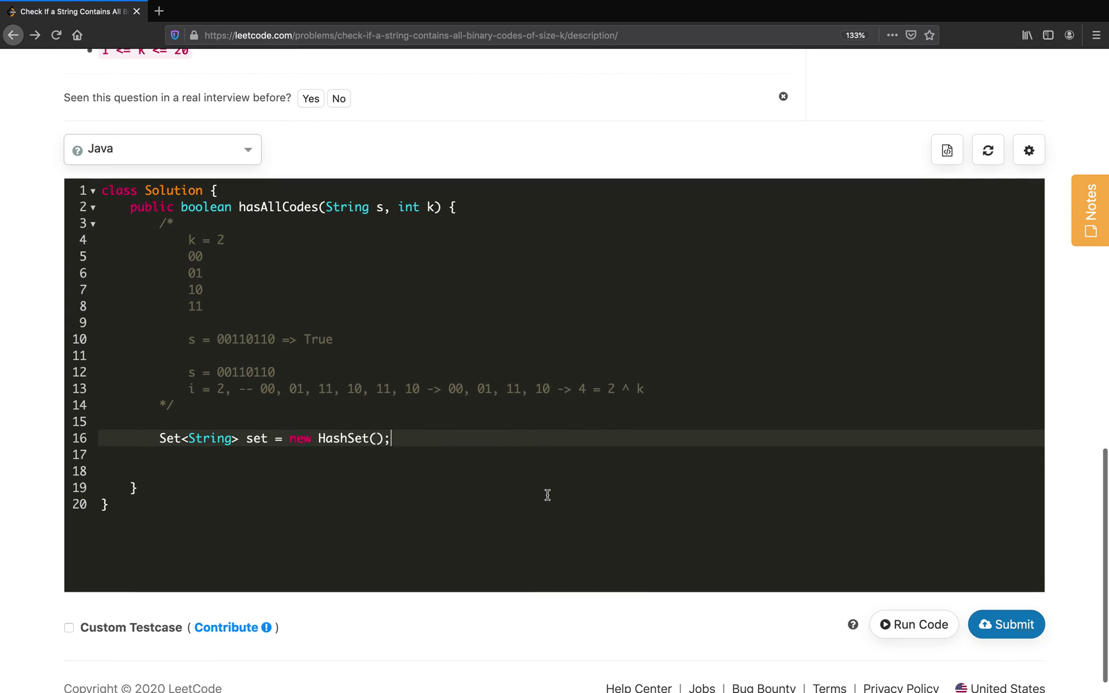
Step: Write for(int i = 0; i <= s.length() - k; i++) adding s.substring(i, i + k) to set
{"action": "key", "text": "Return"}
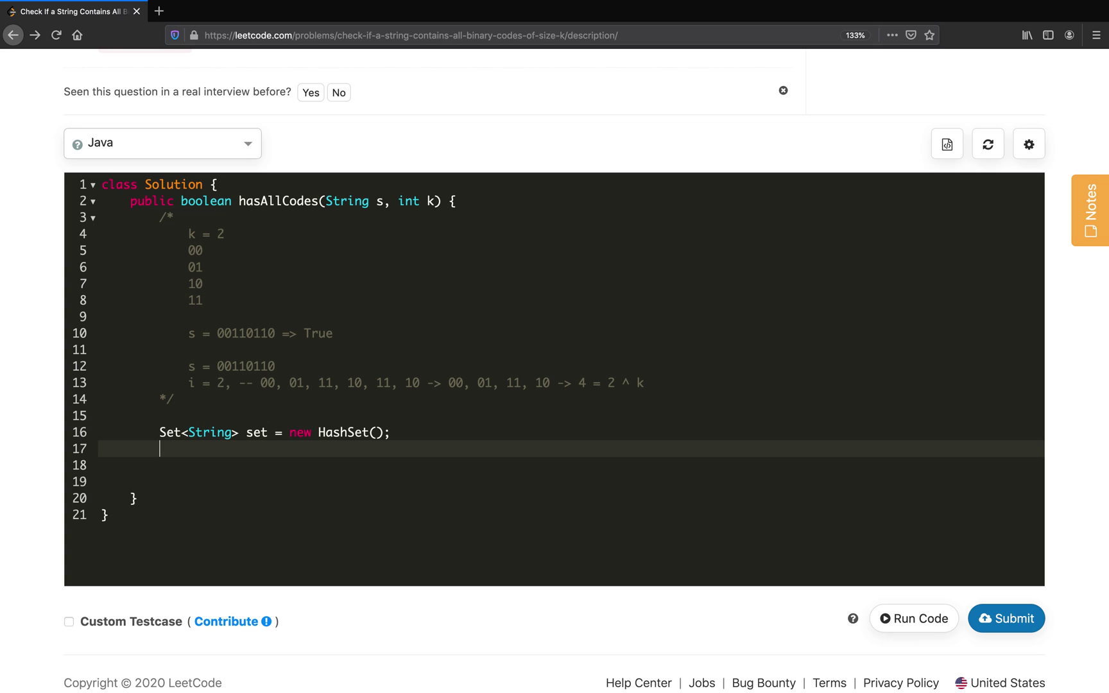
{"action": "type", "text": "for(int"}
{"action": "type", "text": " i= 0;"}
{"action": "type", "text": " i < n"}
{"action": "type", "text": "="}
{"action": "key", "text": "BackSpace"}
{"action": "type", "text": "s."}
{"action": "type", "text": "length()"}
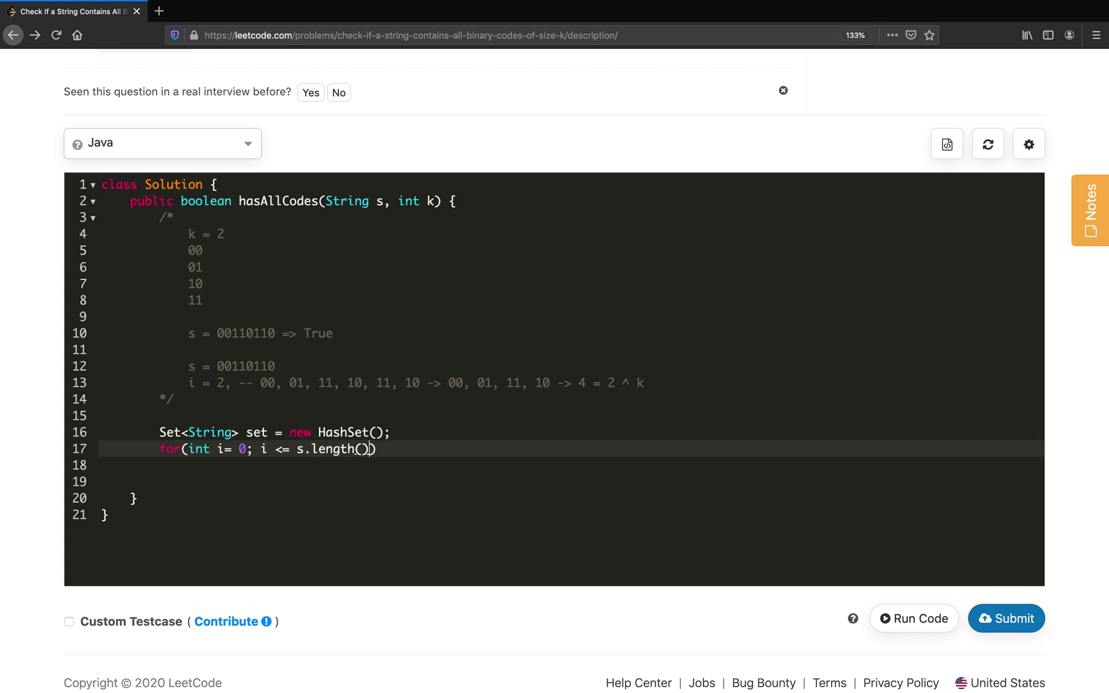
{"action": "type", "text": " - k"}
{"action": "type", "text": "; i++)"}
{"action": "type", "text": " {"}
{"action": "key", "text": "Return"}
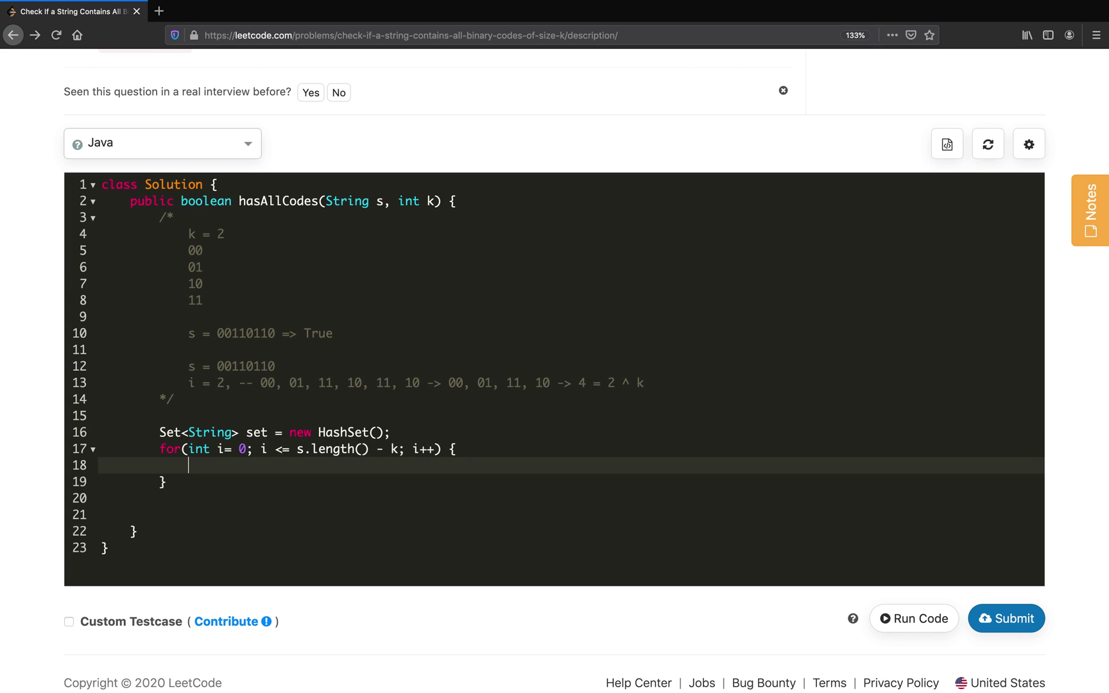
{"action": "type", "text": "set.add"}
{"action": "type", "text": "(s.sub"}
{"action": "type", "text": "string,"}
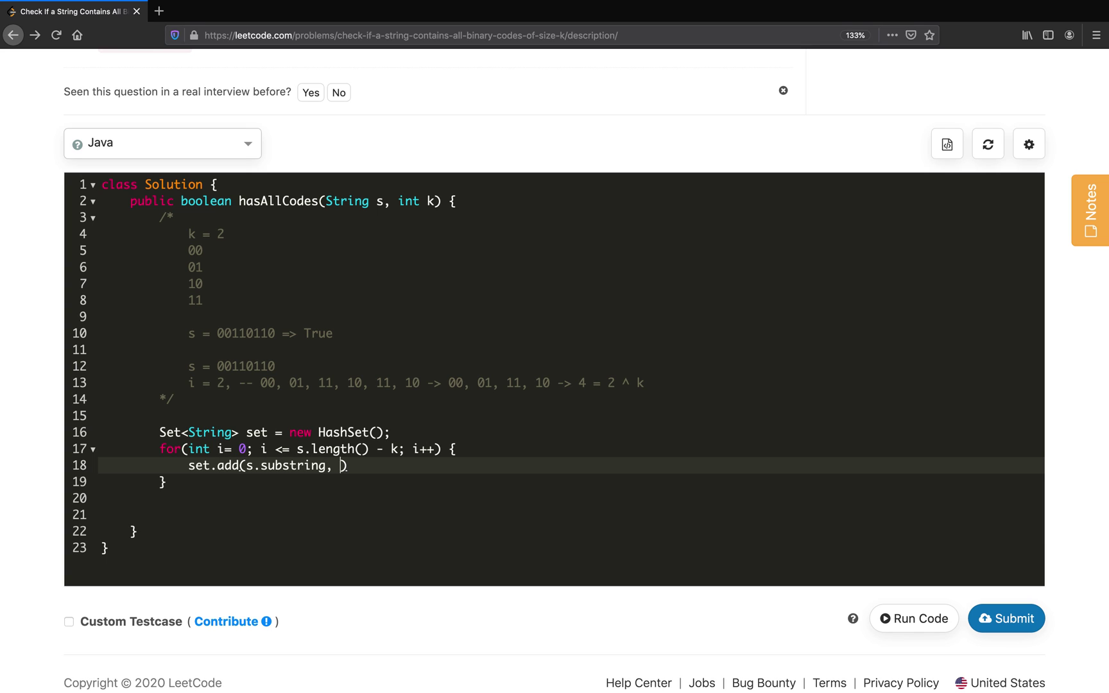
{"action": "key", "text": "BackSpace"}
{"action": "key", "text": "BackSpace"}
{"action": "type", "text": "("}
{"action": "type", "text": "i, i + "}
{"action": "type", "text": "k));"}
{"action": "key", "text": "Down"}
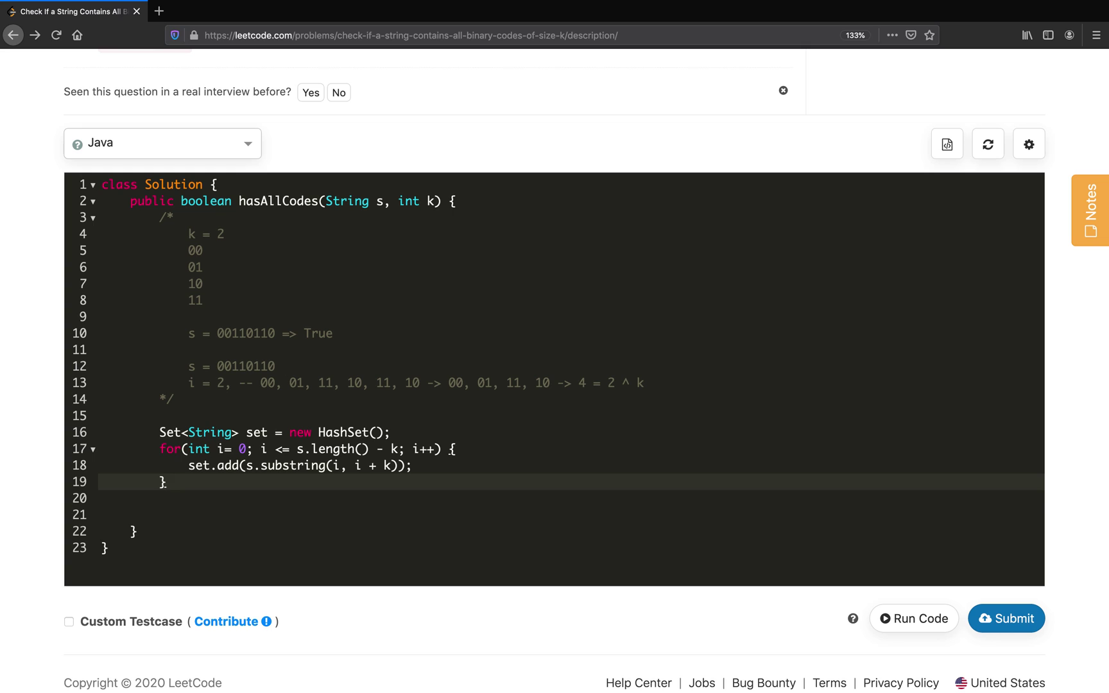
{"action": "key", "text": "Return"}
{"action": "key", "text": "Down"}
Step: Add return set.size() == Math.pow(2, k); and run the code on the sample test
{"action": "key", "text": "BackSpace"}
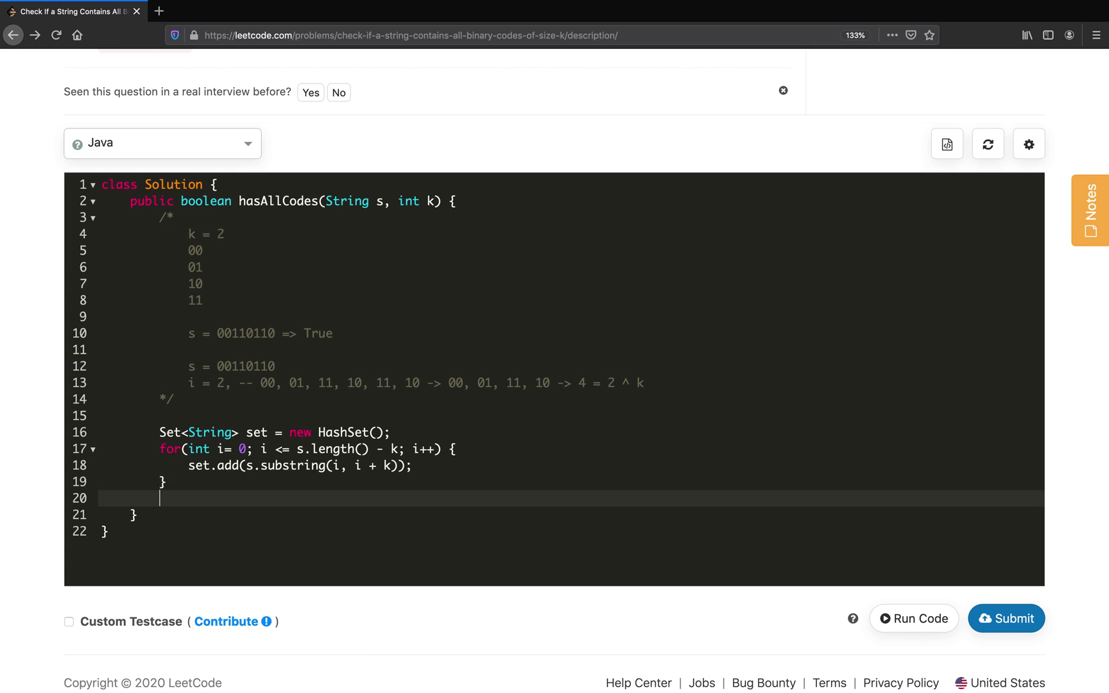
{"action": "key", "text": "Return"}
{"action": "type", "text": "return "}
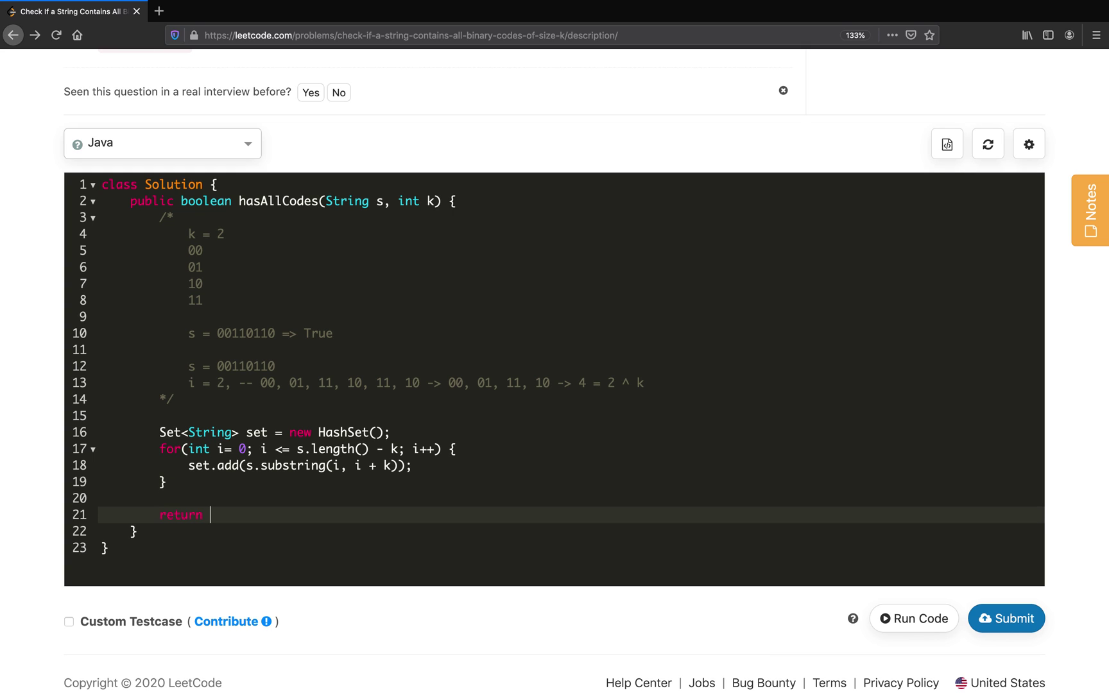
{"action": "type", "text": "set"}
{"action": "type", "text": ".size()"}
{"action": "type", "text": " == M"}
{"action": "type", "text": "ath.pw"}
{"action": "key", "text": "BackSpace"}
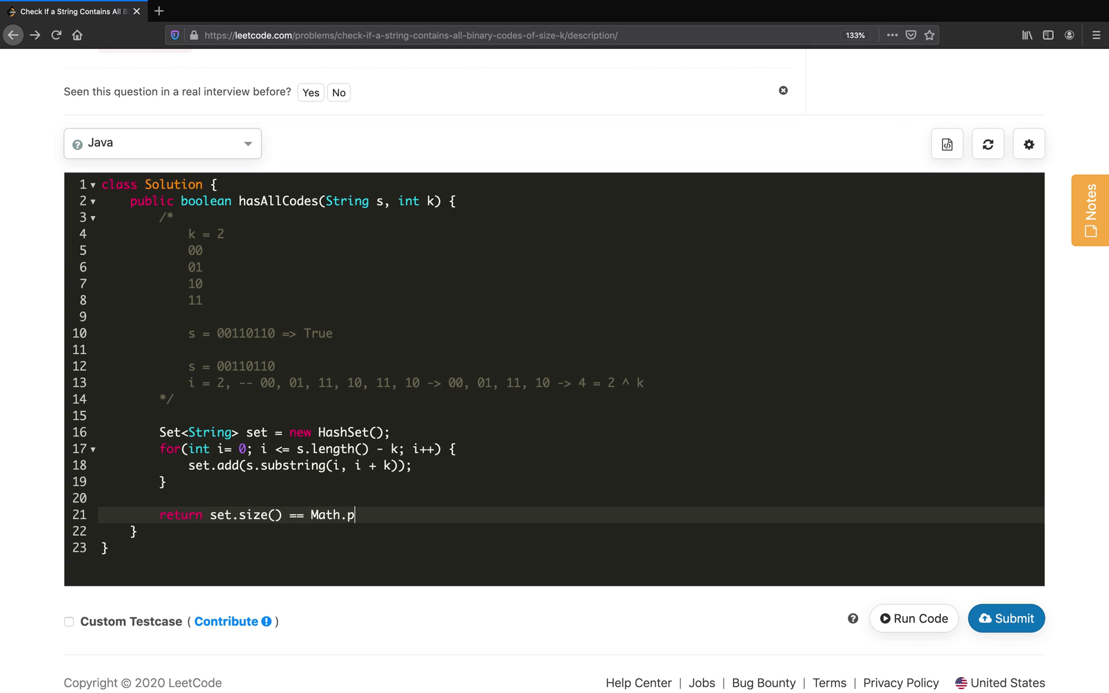
{"action": "type", "text": "ow(2, "}
{"action": "type", "text": "k"}
{"action": "key", "text": "Right"}
{"action": "type", "text": ";"}
{"action": "scroll", "coordinate": [842, 542], "scroll_direction": "down", "scroll_amount": 1}
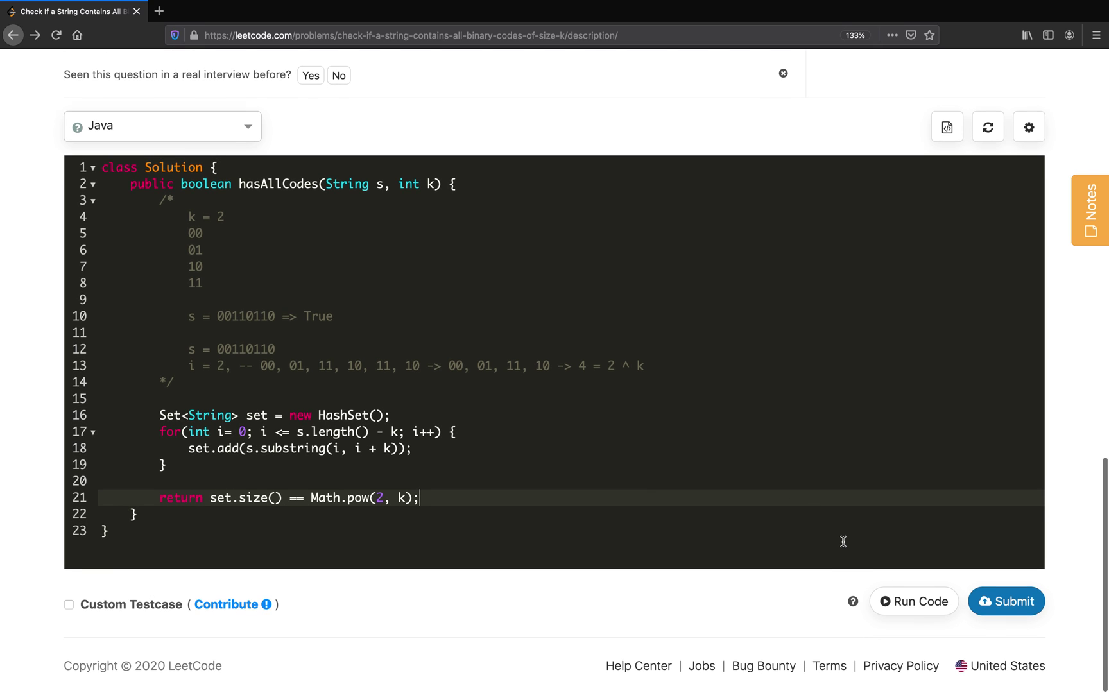
{"action": "left_click", "coordinate": [901, 602]}
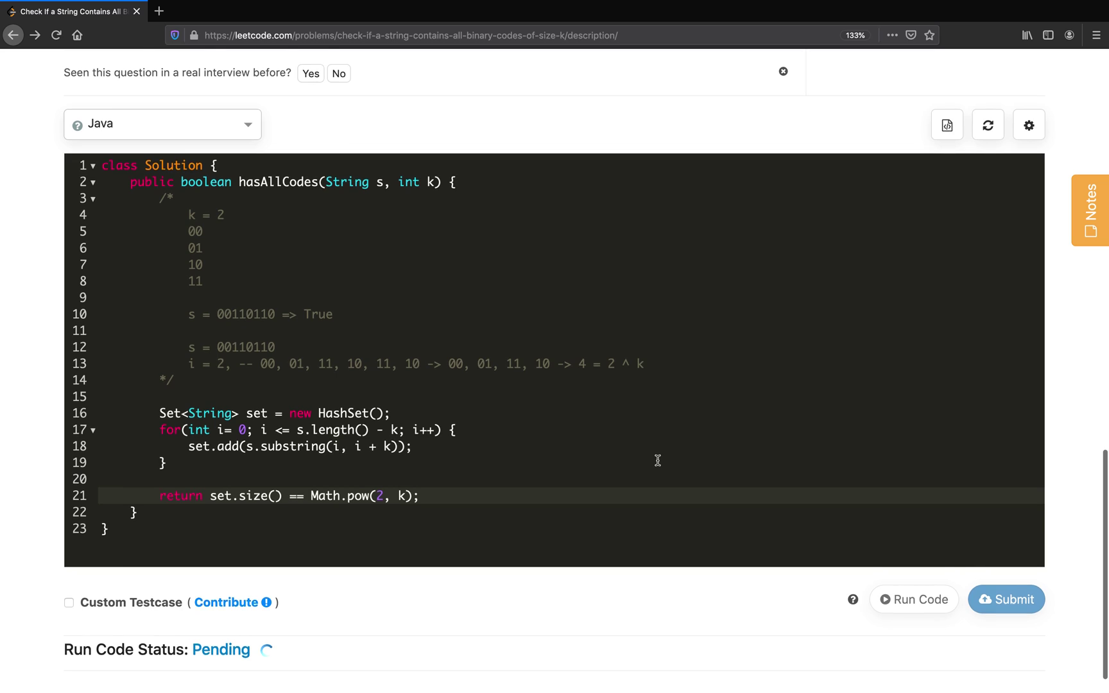
{"action": "scroll", "coordinate": [658, 466], "scroll_direction": "down", "scroll_amount": 1}
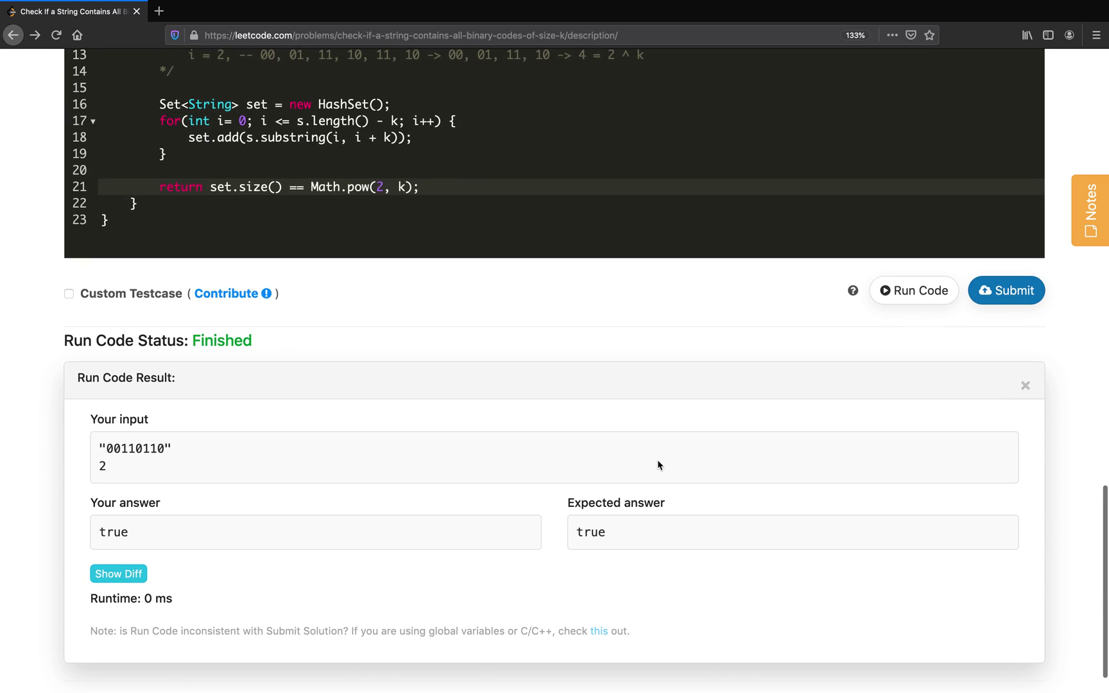
{"action": "scroll", "coordinate": [516, 461], "scroll_direction": "up", "scroll_amount": 10}
{"action": "scroll", "coordinate": [455, 455], "scroll_direction": "up", "scroll_amount": 5}
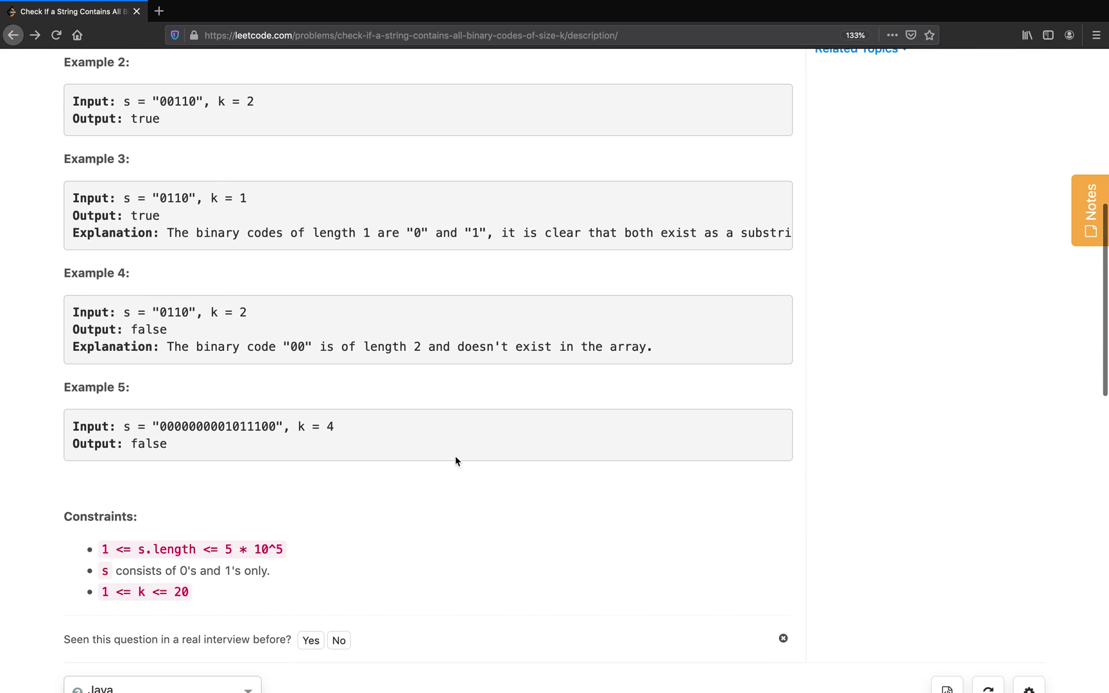
{"action": "scroll", "coordinate": [347, 390], "scroll_direction": "up", "scroll_amount": 3}
{"action": "scroll", "coordinate": [207, 286], "scroll_direction": "up", "scroll_amount": 1}
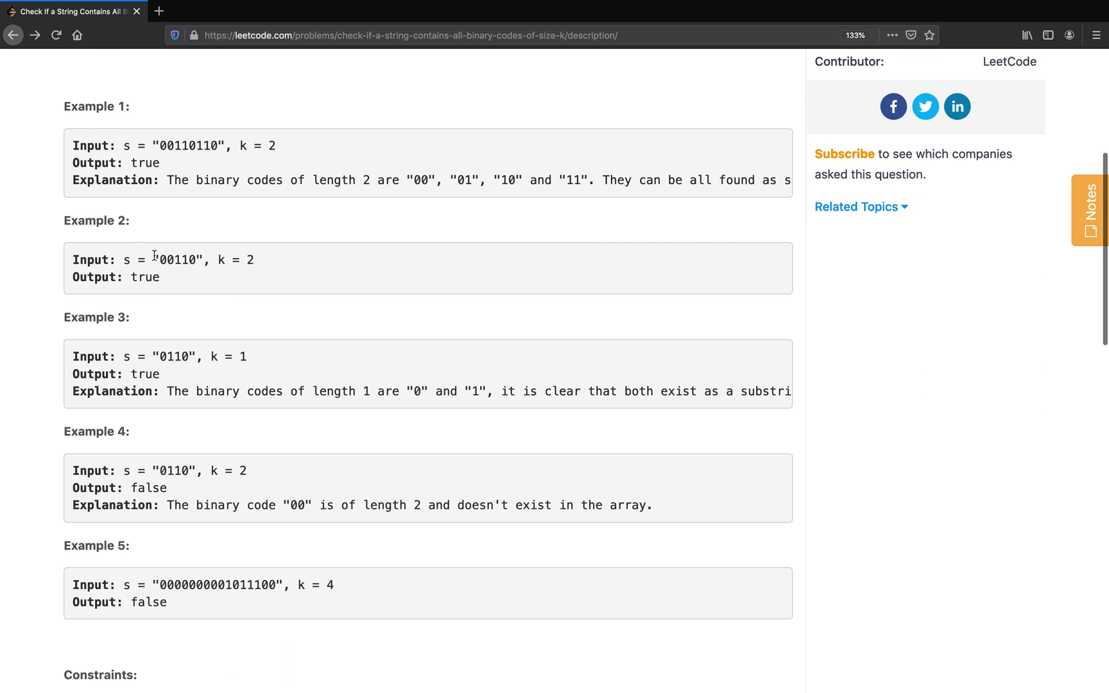
Step: Confirm the run returns true, select Example 2's input "00110", k = 2, and close a stray tab
{"action": "left_click_drag", "start_coordinate": [123, 260], "coordinate": [260, 262]}
{"action": "left_click", "coordinate": [260, 262]}
{"action": "left_click_drag", "start_coordinate": [153, 260], "coordinate": [280, 261]}
{"action": "key", "text": "ctrl+c"}
{"action": "scroll", "coordinate": [280, 262], "scroll_direction": "down", "scroll_amount": 10}
{"action": "scroll", "coordinate": [281, 263], "scroll_direction": "down", "scroll_amount": 10}
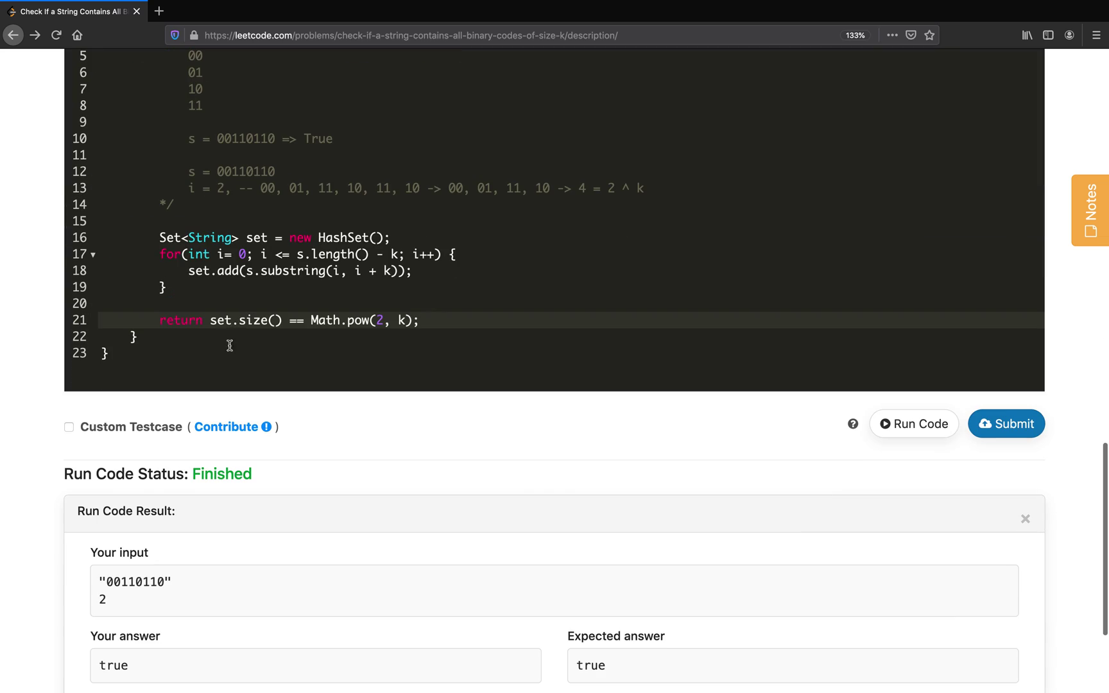
{"action": "left_click", "coordinate": [222, 425]}
{"action": "key", "text": "ctrl+w"}
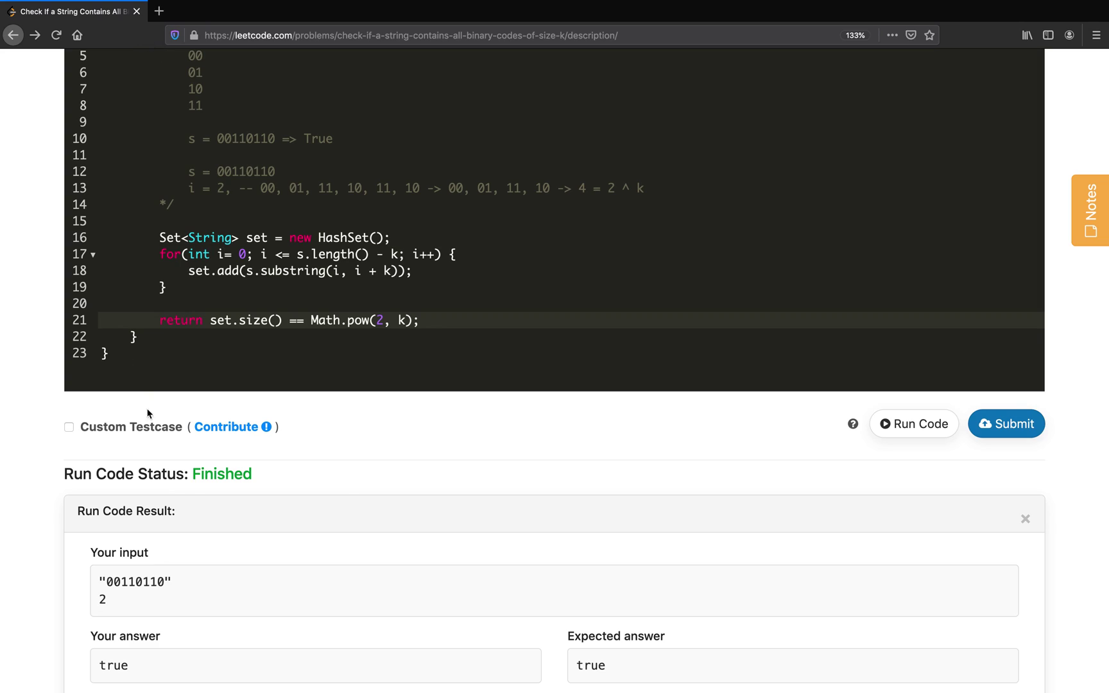
Step: Enable Custom Testcase and add the Example 2 and 3 inputs 00110 and 0101 with their k values
{"action": "left_click", "coordinate": [127, 428]}
{"action": "left_click", "coordinate": [182, 498]}
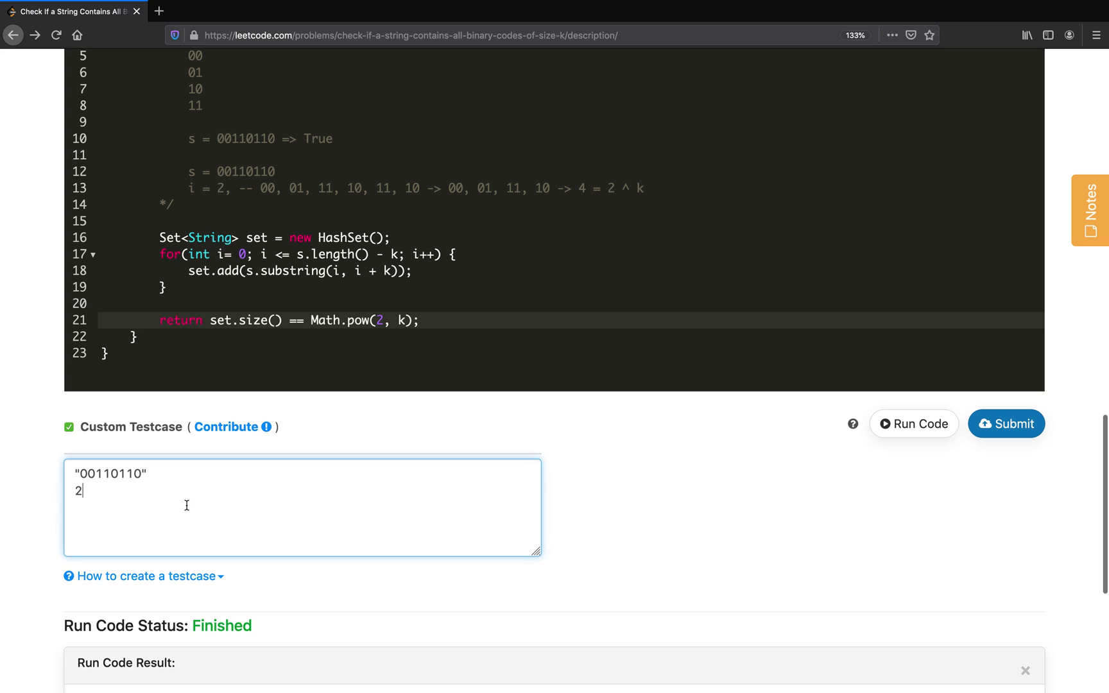
{"action": "key", "text": "Return"}
{"action": "key", "text": "ctrl+v"}
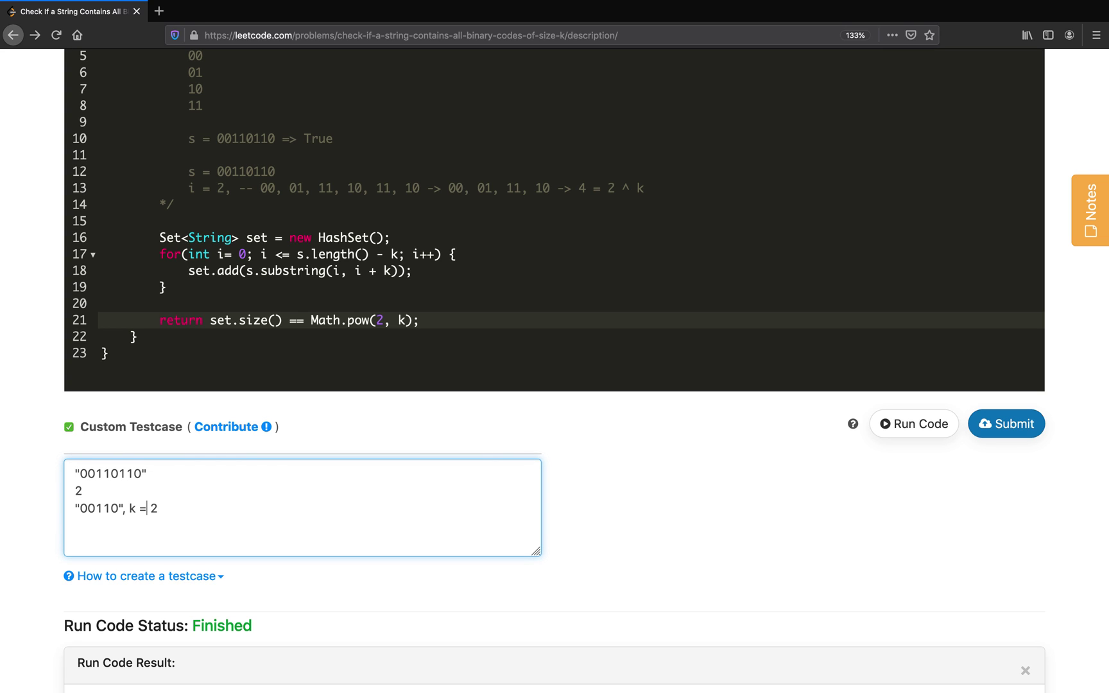
{"action": "key", "text": "BackSpace"}
{"action": "key", "text": "BackSpace"}
{"action": "key", "text": "BackSpace"}
{"action": "key", "text": "BackSpace"}
{"action": "key", "text": "Return"}
{"action": "type", "text": "01"}
{"action": "type", "text": "\""}
{"action": "key", "text": "Return"}
{"action": "type", "text": "1"}
{"action": "key", "text": "Return"}
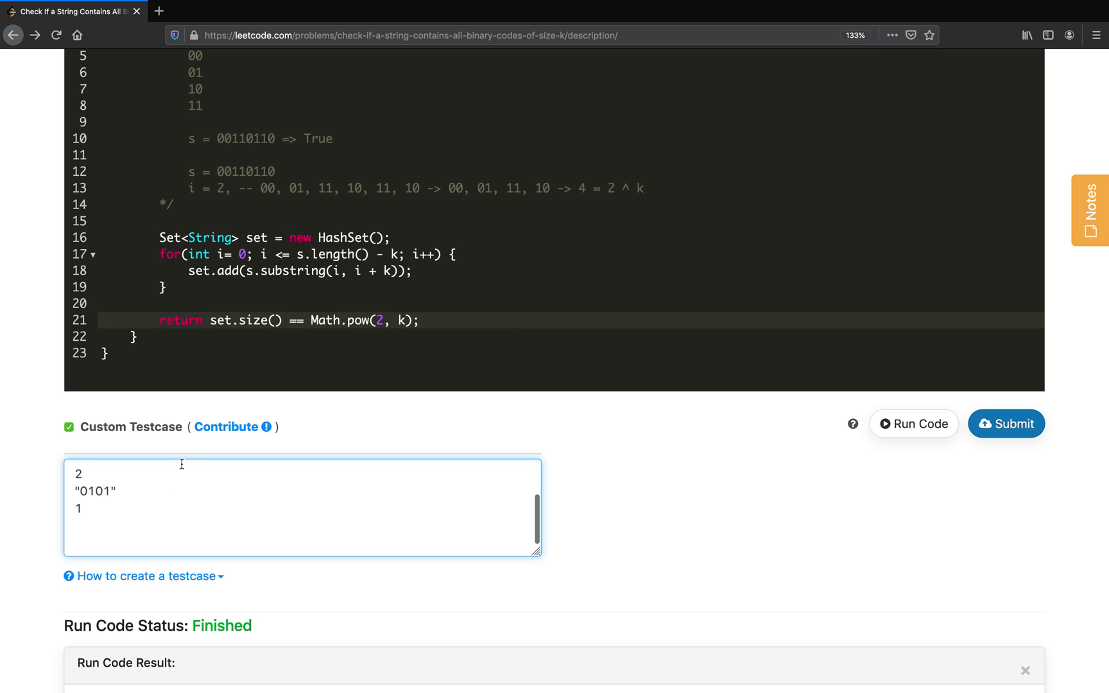
{"action": "key", "text": "BackSpace"}
{"action": "scroll", "coordinate": [193, 385], "scroll_direction": "up", "scroll_amount": 1}
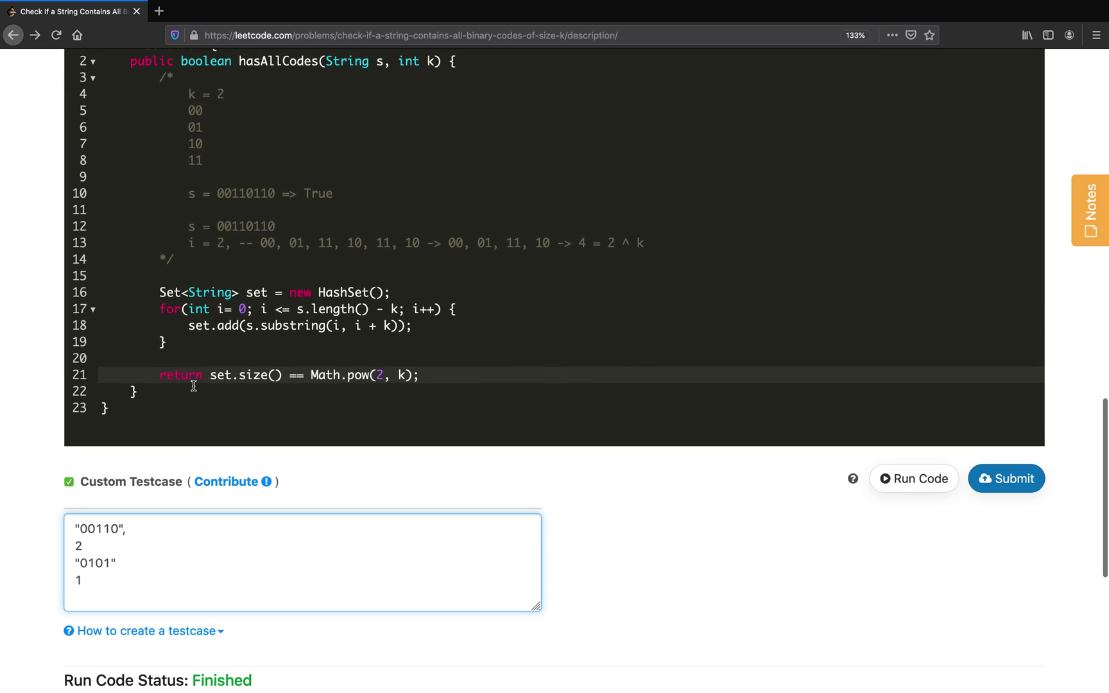
{"action": "scroll", "coordinate": [193, 385], "scroll_direction": "up", "scroll_amount": 5}
{"action": "scroll", "coordinate": [193, 386], "scroll_direction": "up", "scroll_amount": 5}
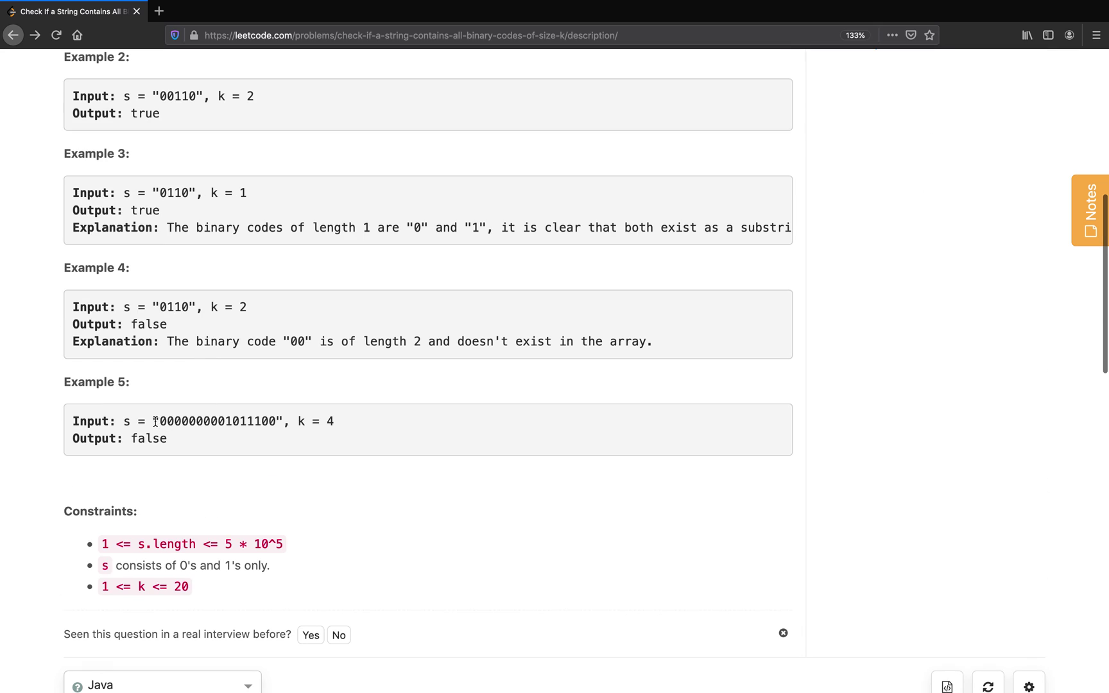
{"action": "left_click_drag", "start_coordinate": [152, 421], "coordinate": [281, 420]}
{"action": "key", "text": "ctrl+c"}
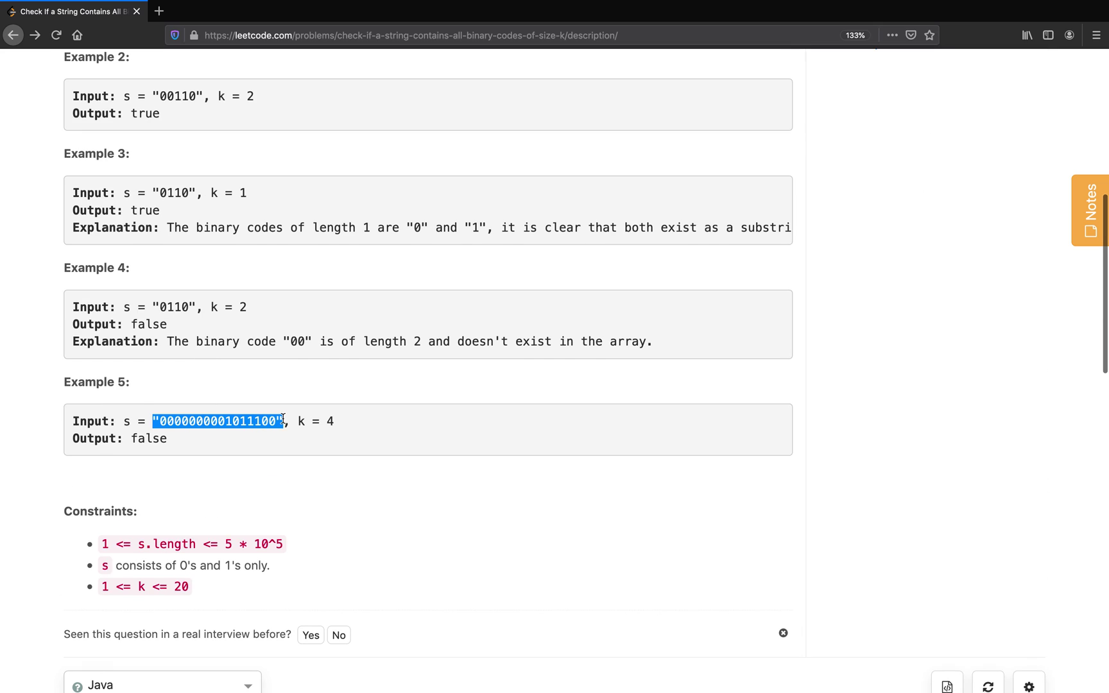
{"action": "scroll", "coordinate": [282, 420], "scroll_direction": "down", "scroll_amount": 10}
{"action": "left_click", "coordinate": [134, 285]}
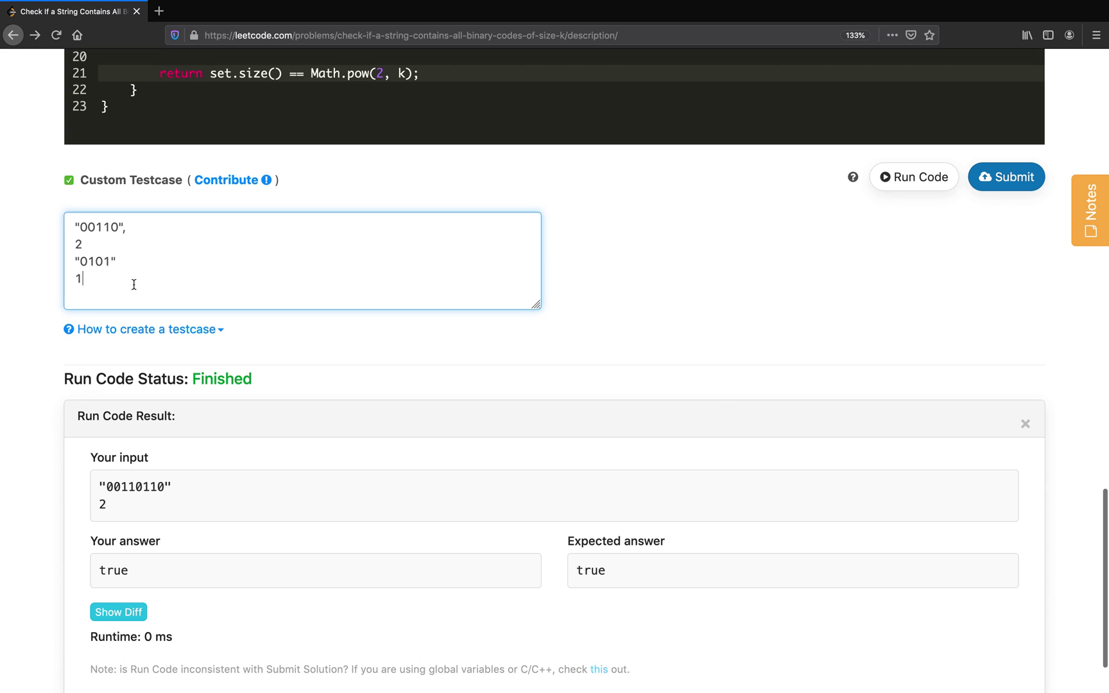
{"action": "key", "text": "Return"}
{"action": "key", "text": "ctrl+v"}
{"action": "key", "text": "Return"}
{"action": "key", "text": "Return"}
{"action": "type", "text": "4"}
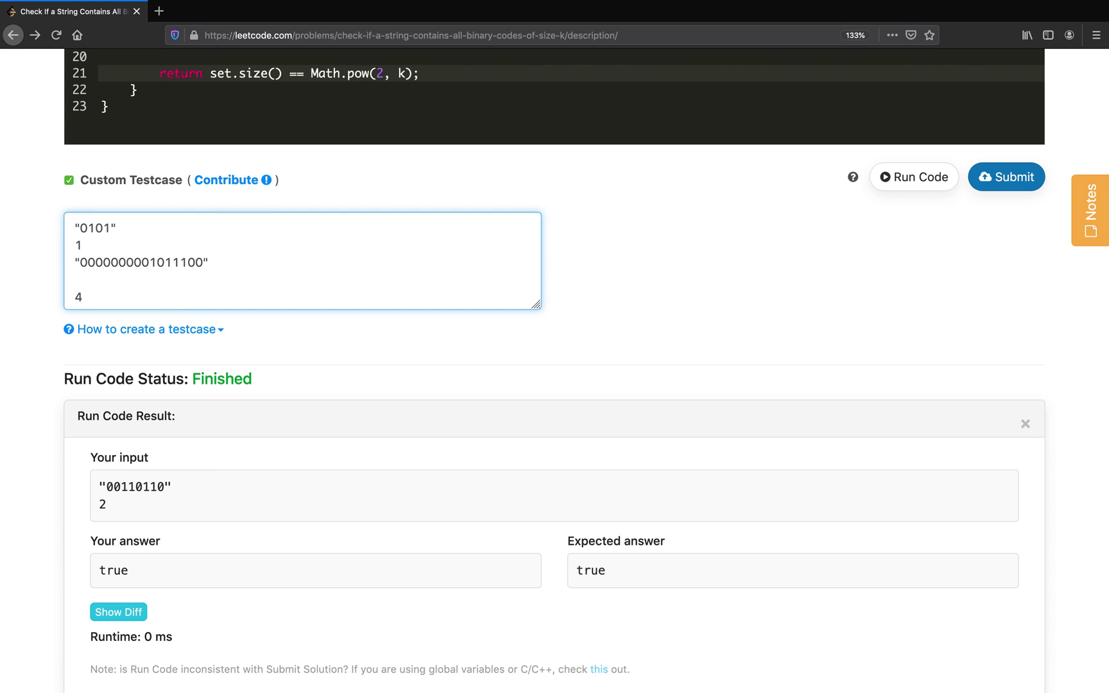
{"action": "key", "text": "BackSpace"}
{"action": "left_click", "coordinate": [915, 178]}
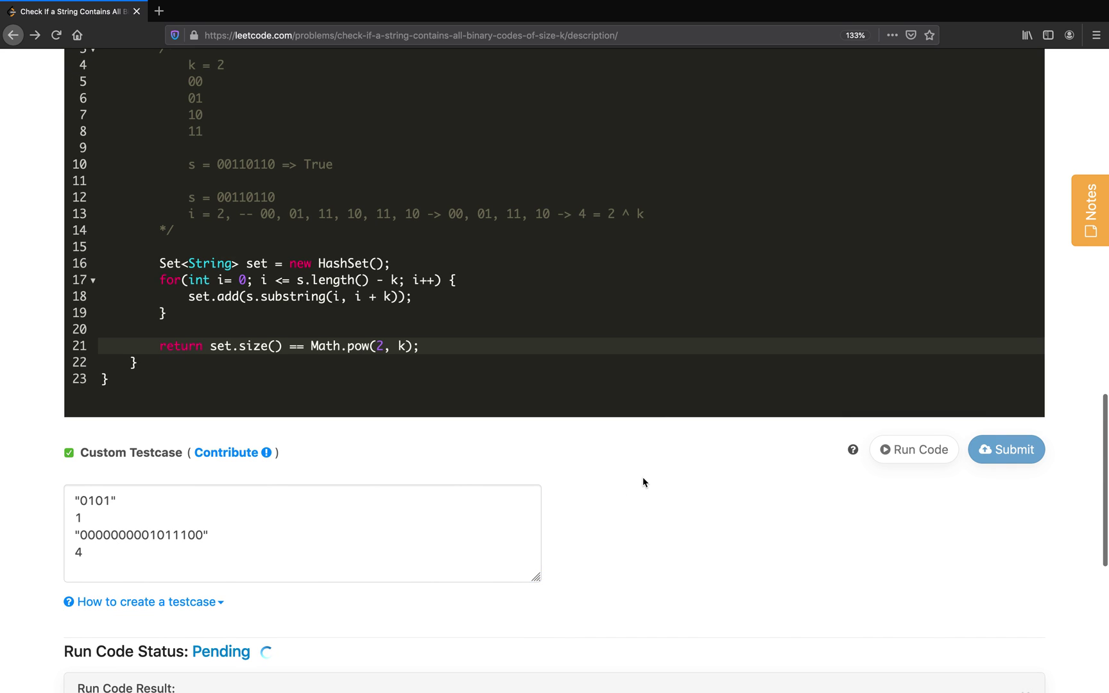
{"action": "scroll", "coordinate": [642, 477], "scroll_direction": "down", "scroll_amount": 8}
{"action": "scroll", "coordinate": [642, 476], "scroll_direction": "down", "scroll_amount": 8}
{"action": "scroll", "coordinate": [643, 476], "scroll_direction": "down", "scroll_amount": 2}
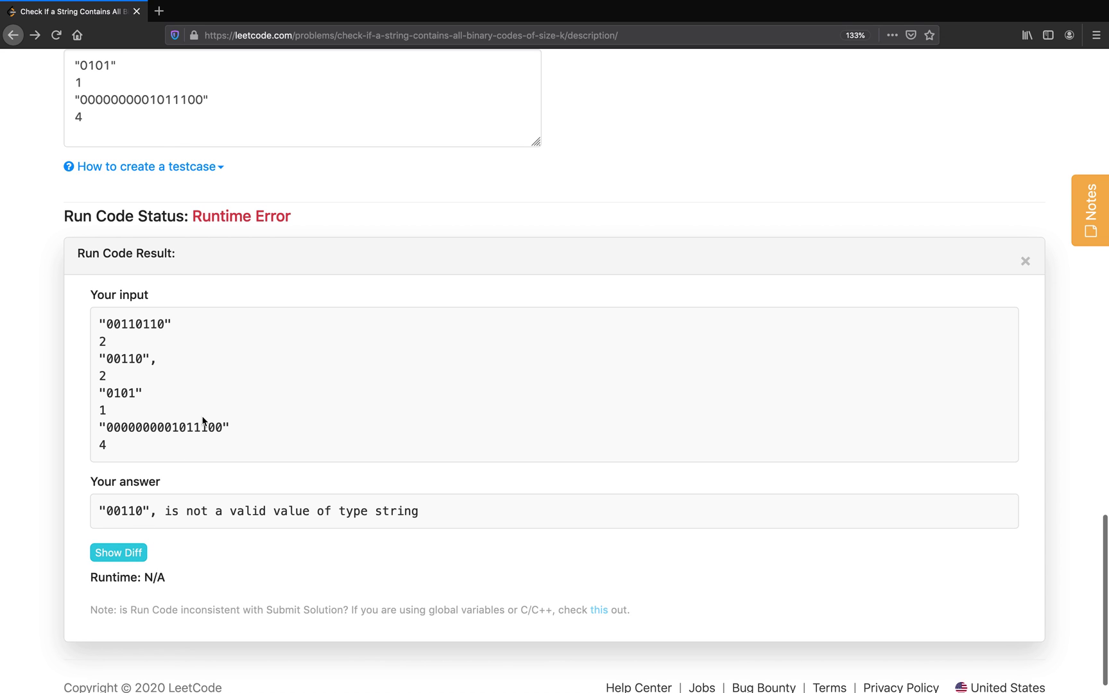
{"action": "scroll", "coordinate": [204, 422], "scroll_direction": "up", "scroll_amount": 5}
{"action": "scroll", "coordinate": [180, 278], "scroll_direction": "up", "scroll_amount": 3}
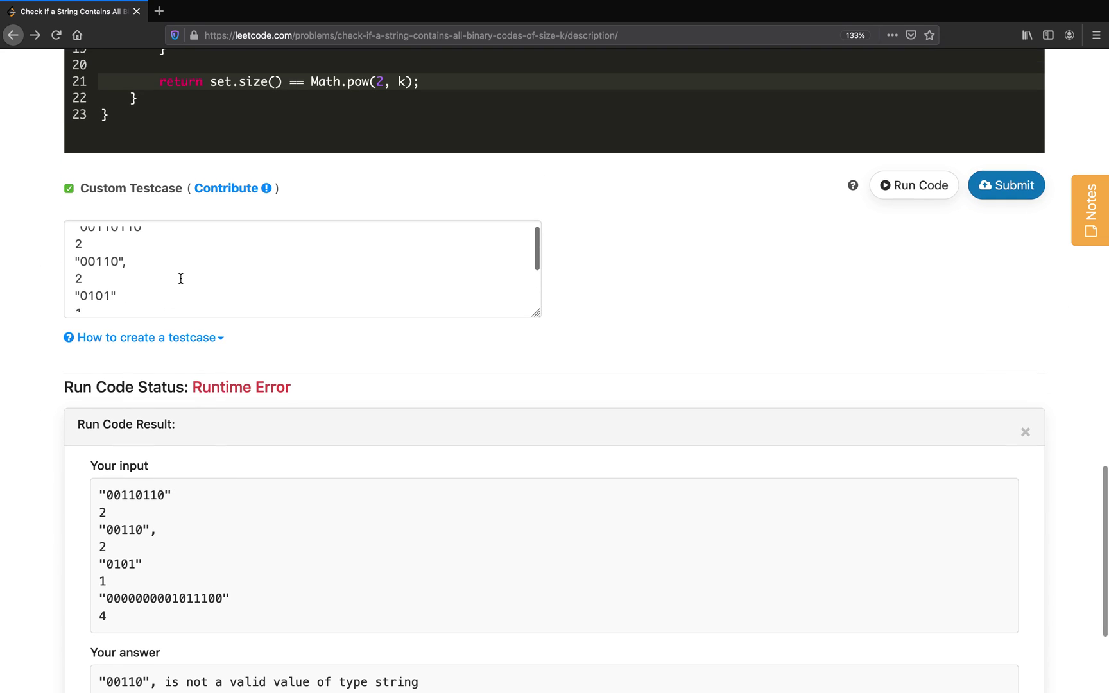
{"action": "scroll", "coordinate": [180, 278], "scroll_direction": "down", "scroll_amount": 2}
{"action": "scroll", "coordinate": [180, 279], "scroll_direction": "up", "scroll_amount": 3}
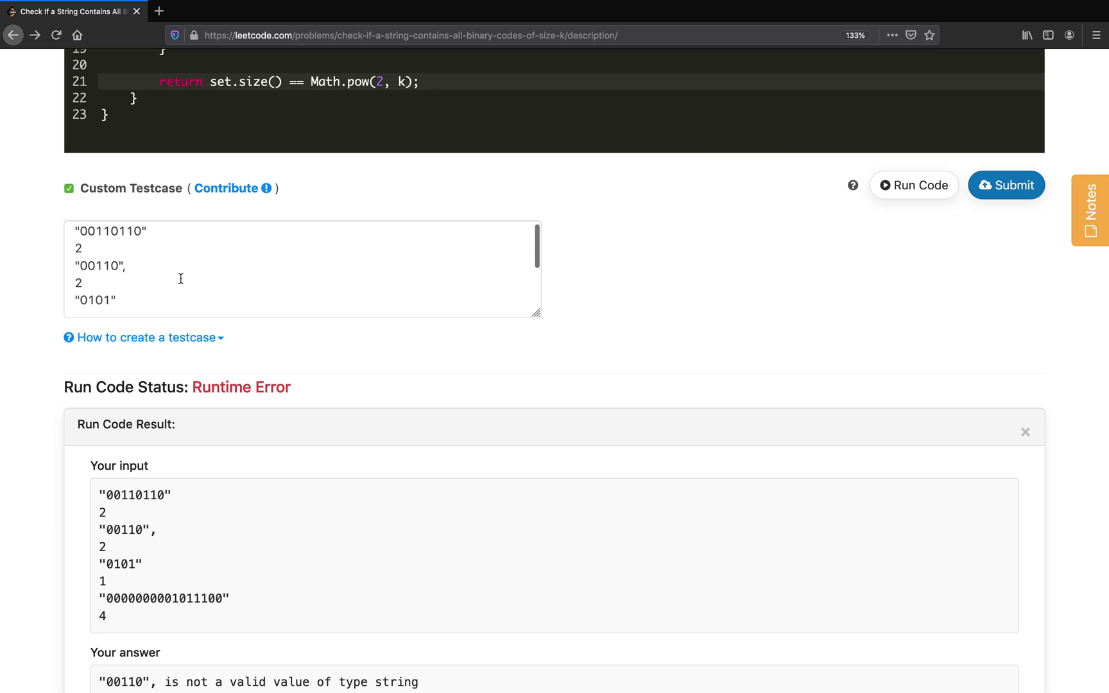
Step: Delete the stray comma after "00110" in the testcase box
{"action": "left_click", "coordinate": [132, 267]}
{"action": "key", "text": "BackSpace"}
Step: Rerun the custom tests and view the diff showing answers true, true, true, false
{"action": "left_click", "coordinate": [913, 184]}
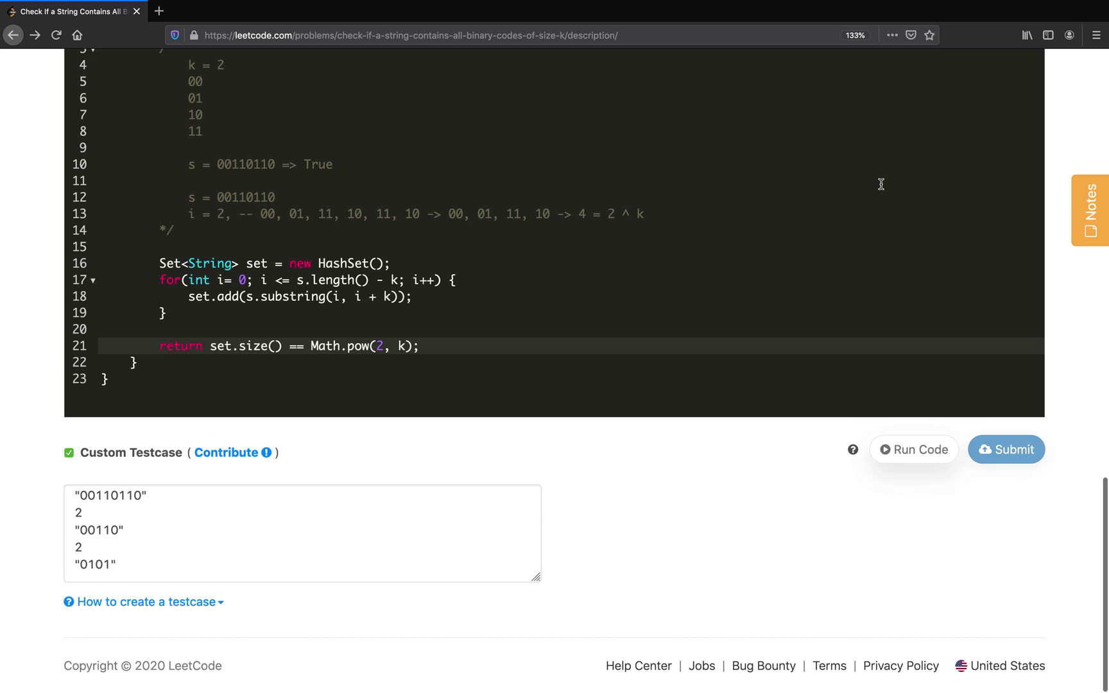
{"action": "scroll", "coordinate": [441, 519], "scroll_direction": "down", "scroll_amount": 2}
{"action": "scroll", "coordinate": [440, 520], "scroll_direction": "down", "scroll_amount": 2}
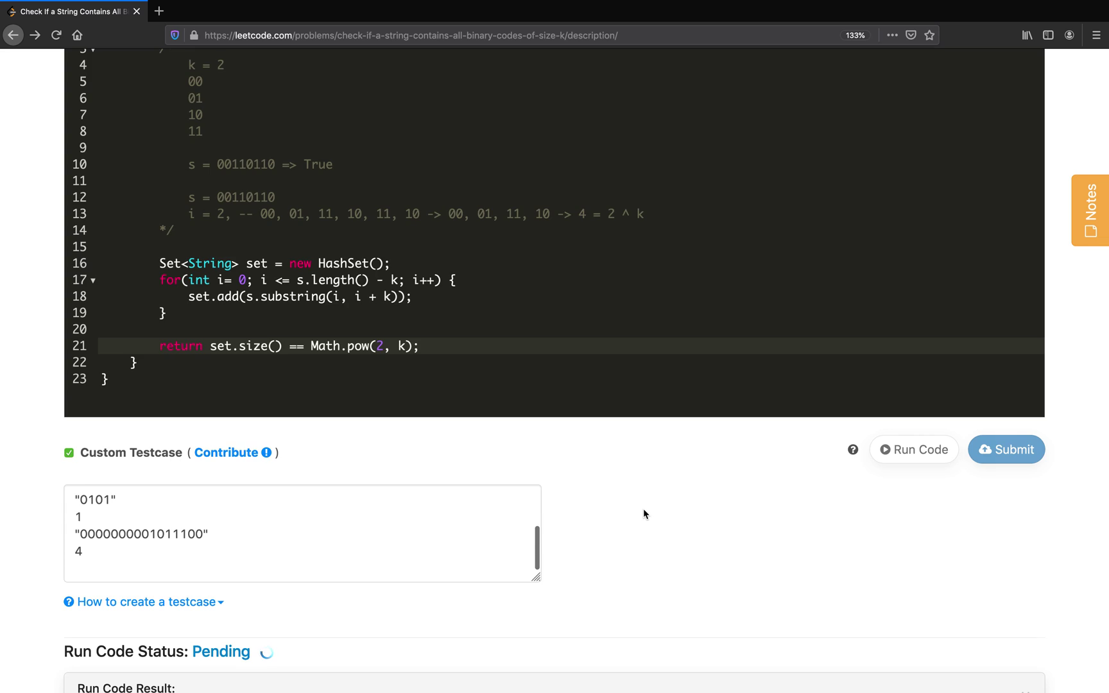
{"action": "scroll", "coordinate": [643, 508], "scroll_direction": "down", "scroll_amount": 5}
{"action": "scroll", "coordinate": [643, 509], "scroll_direction": "down", "scroll_amount": 3}
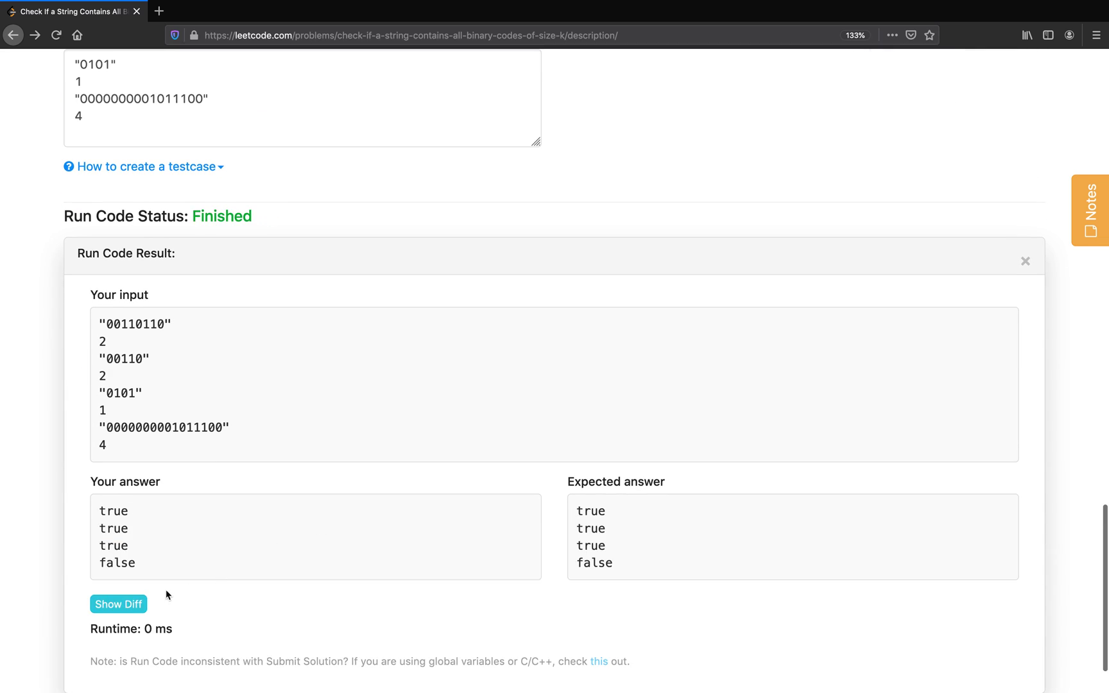
{"action": "left_click", "coordinate": [118, 604]}
{"action": "scroll", "coordinate": [598, 424], "scroll_direction": "up", "scroll_amount": 5}
{"action": "scroll", "coordinate": [598, 339], "scroll_direction": "up", "scroll_amount": 5}
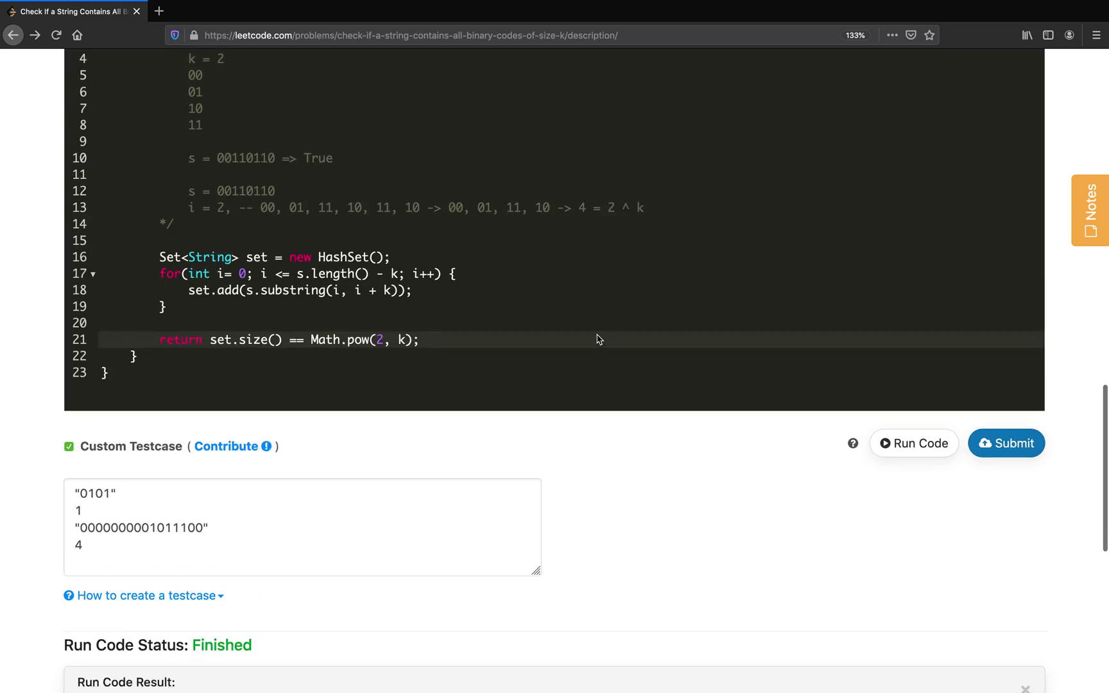
{"action": "scroll", "coordinate": [597, 340], "scroll_direction": "up", "scroll_amount": 1}
Step: Submit the Java HashSet solution for judging and get the Accepted result
{"action": "left_click", "coordinate": [1006, 468]}
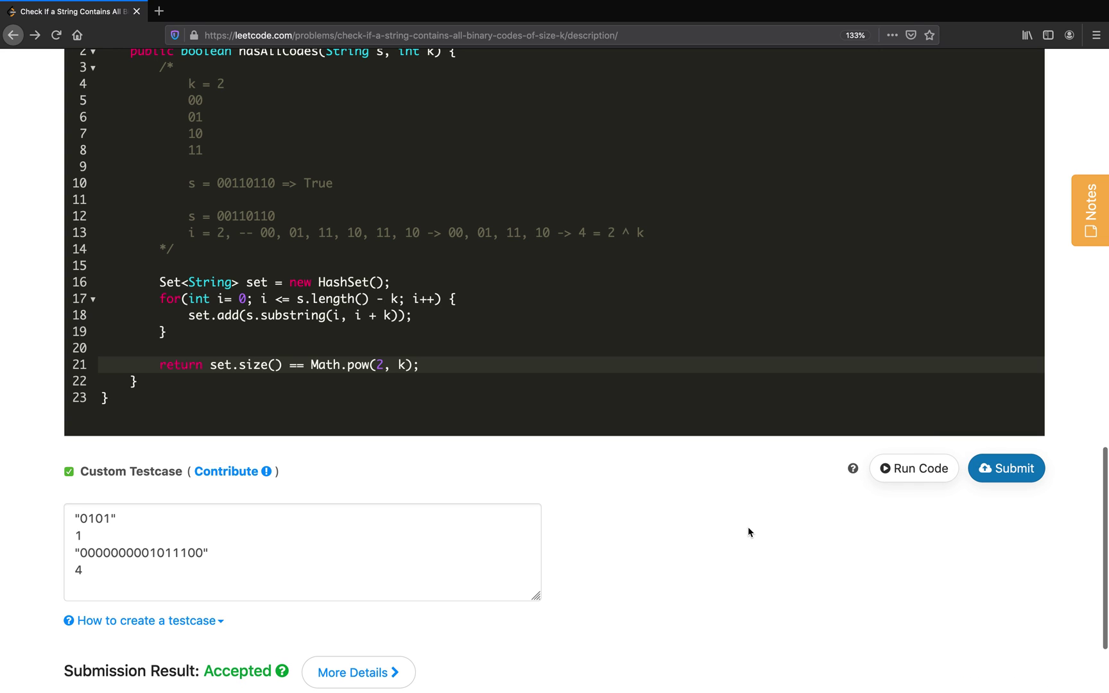
{"action": "scroll", "coordinate": [748, 526], "scroll_direction": "down", "scroll_amount": 3}
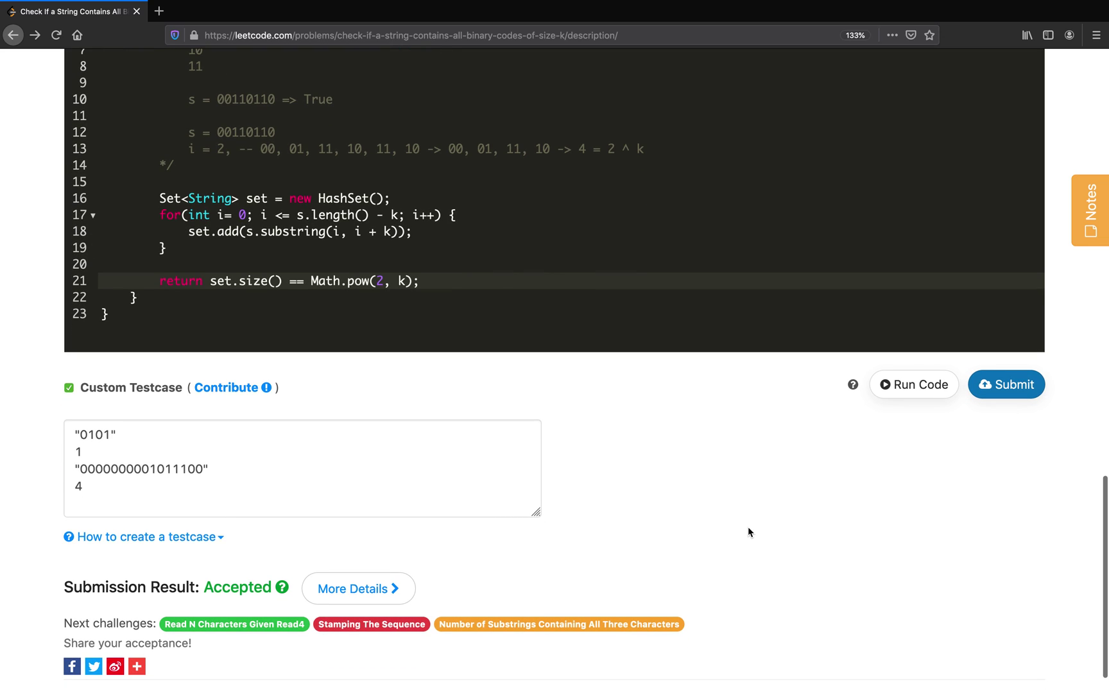
{"action": "scroll", "coordinate": [468, 286], "scroll_direction": "up", "scroll_amount": 3}
Step: Add a new line with the comment // TC - O(n) above the Set<String> declaration
{"action": "left_click", "coordinate": [262, 286]}
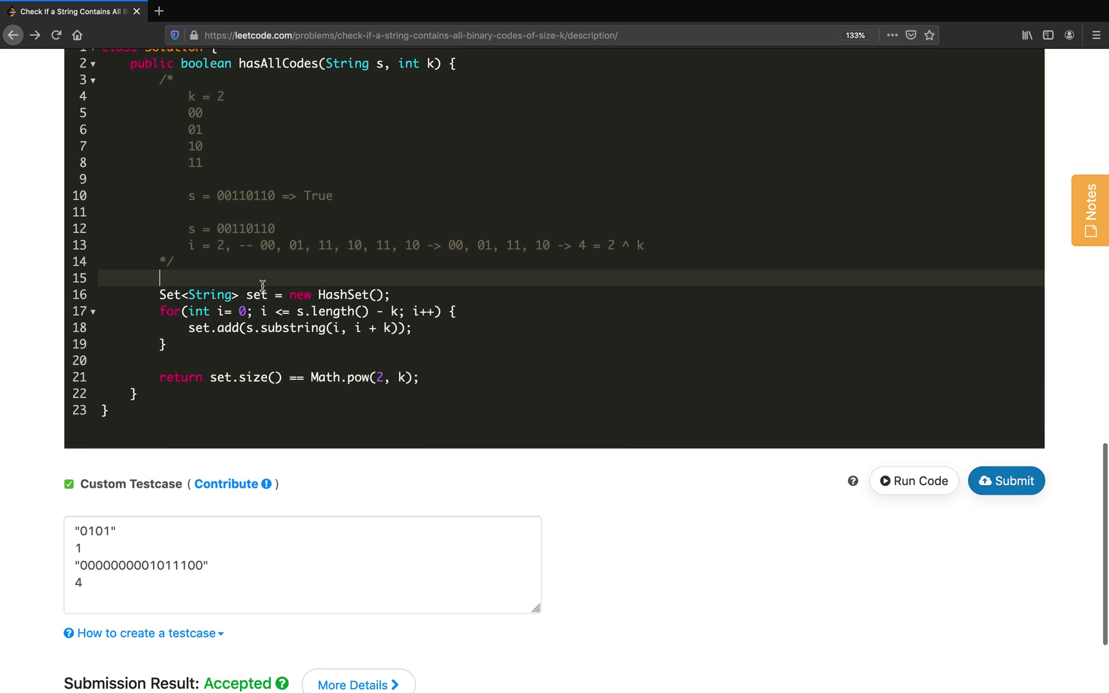
{"action": "key", "text": "Return"}
{"action": "type", "text": "TC -"}
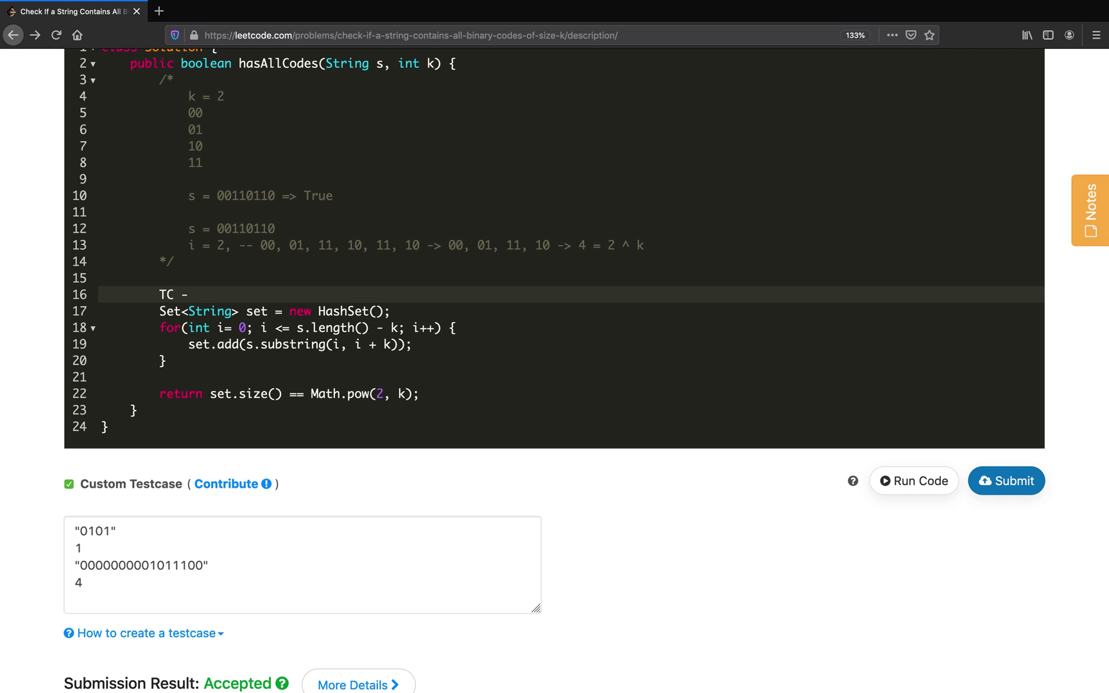
{"action": "type", "text": "O("}
{"action": "type", "text": "n"}
{"action": "type", "text": "//"}
{"action": "left_click", "coordinate": [243, 294]}
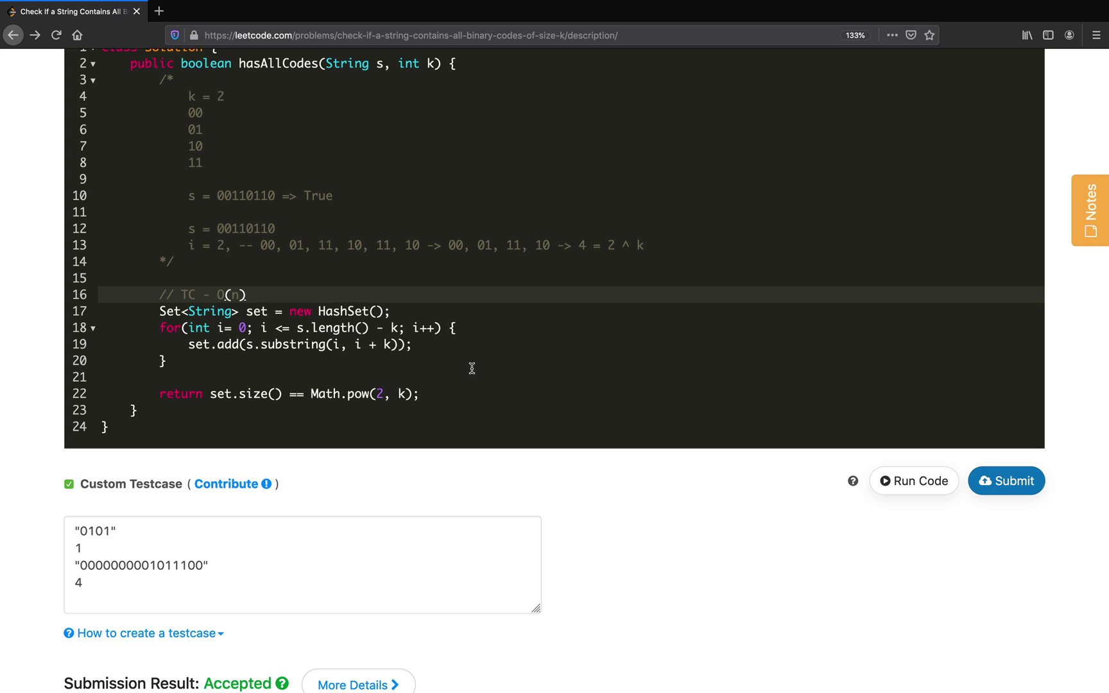